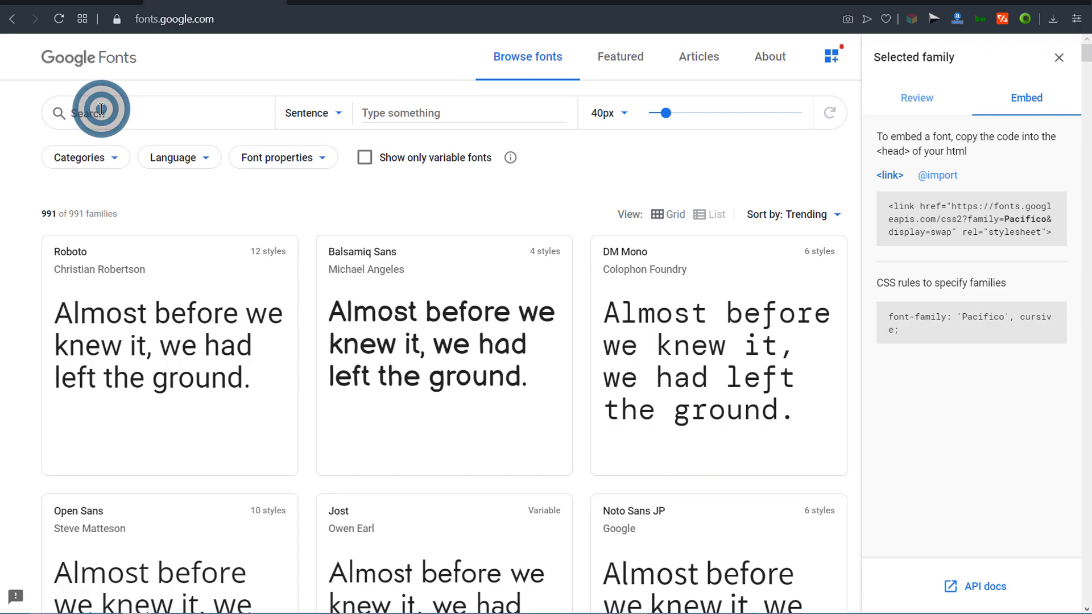
Search Google Fonts for 'paci' to filter the font catalogue
{"action": "type", "text": "p"}
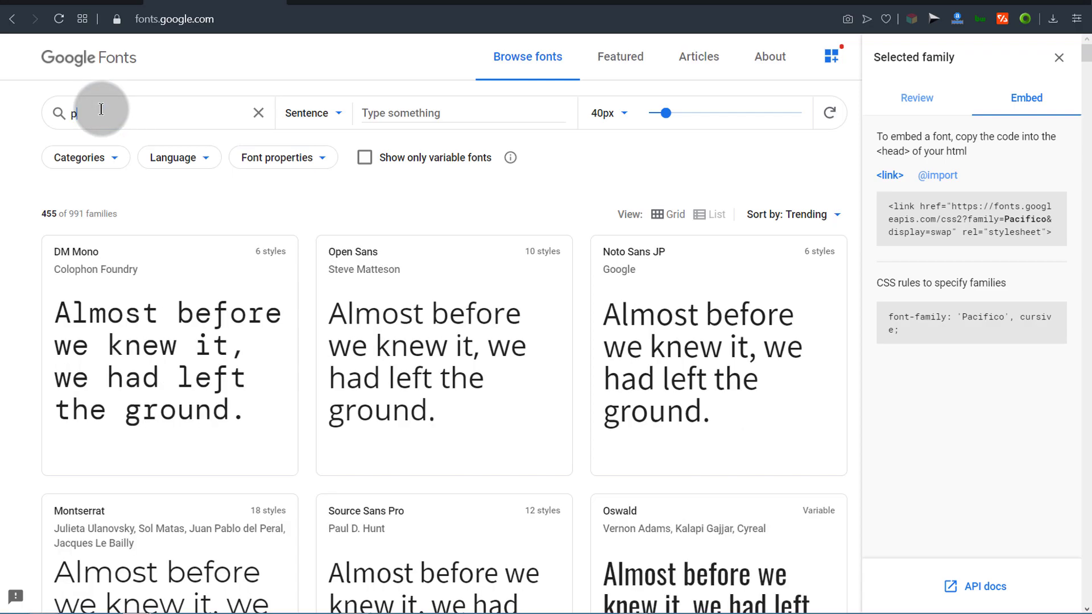
{"action": "type", "text": "aci"}
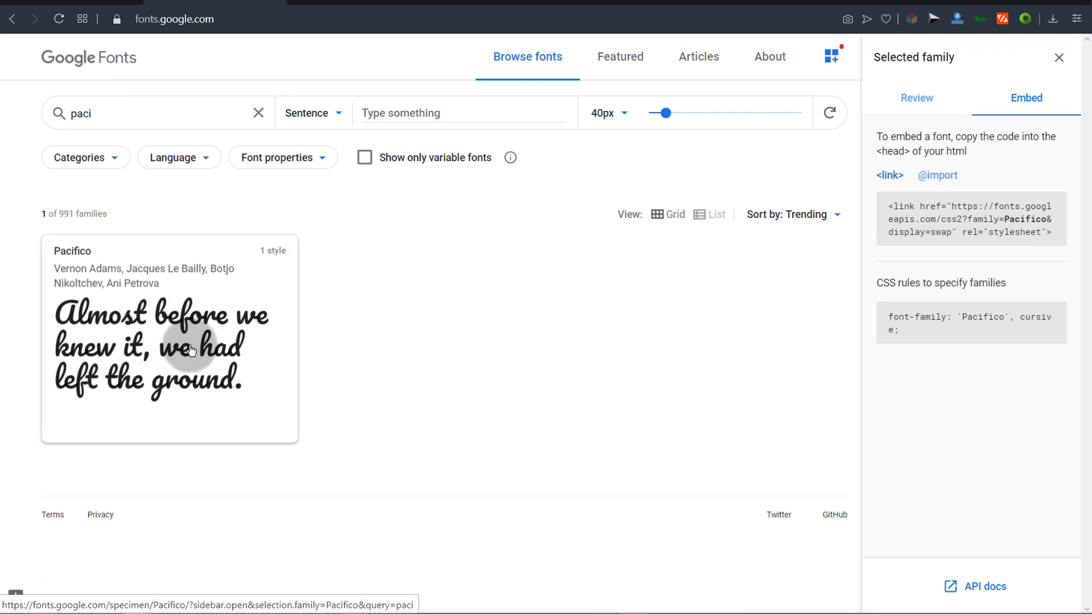
Open the Pacifico specimen page and look over its <link> embed code
{"action": "left_click", "coordinate": [108, 317]}
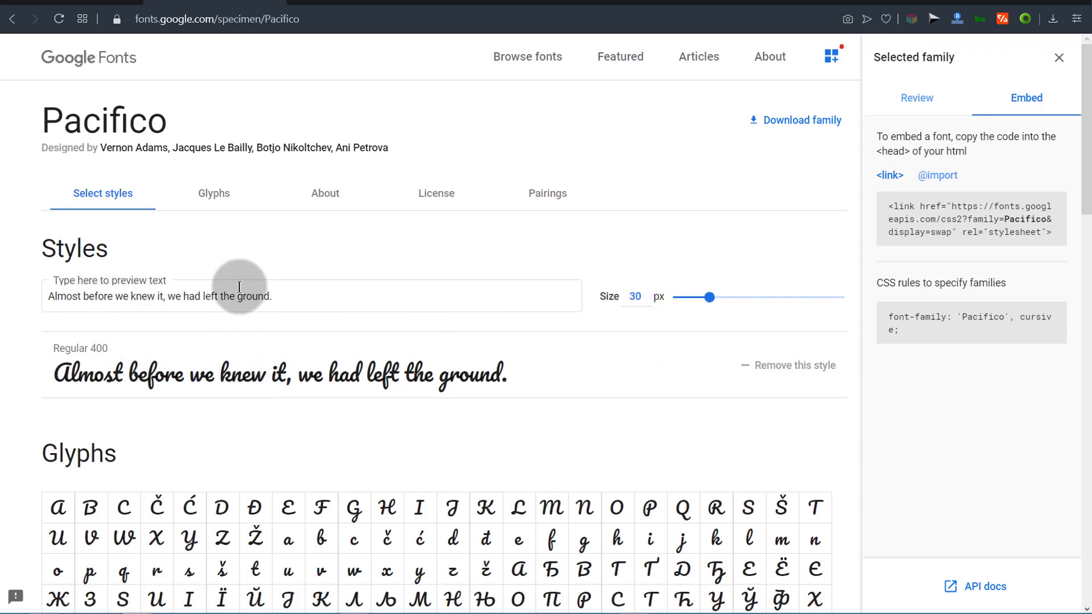
{"action": "scroll", "coordinate": [307, 454], "scroll_direction": "down", "scroll_amount": 1}
{"action": "scroll", "coordinate": [272, 438], "scroll_direction": "down", "scroll_amount": 15}
{"action": "scroll", "coordinate": [285, 397], "scroll_direction": "up", "scroll_amount": 20}
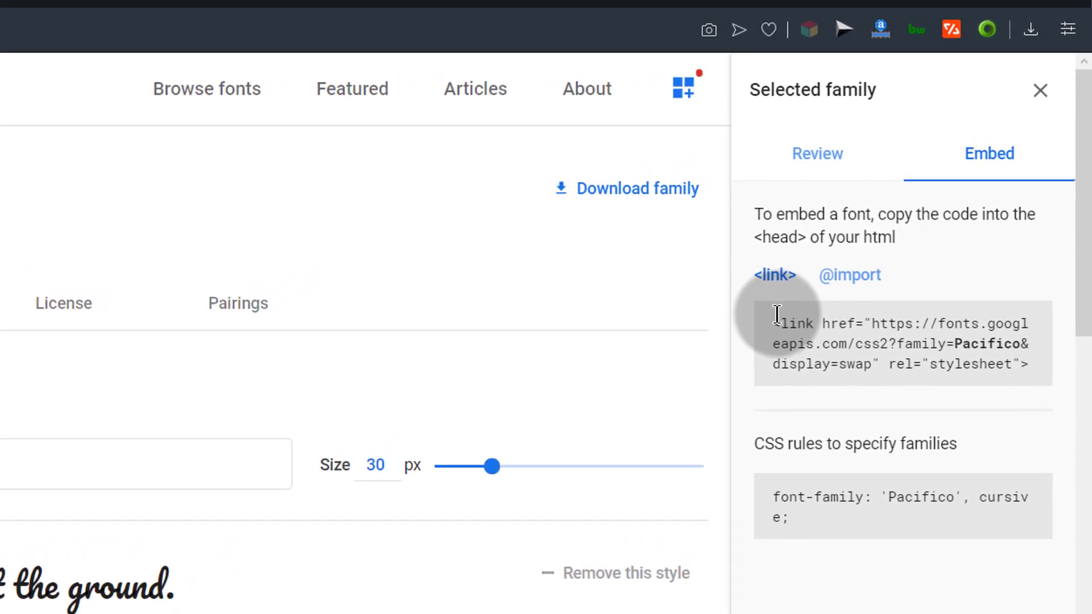
{"action": "left_click_drag", "start_coordinate": [776, 314], "coordinate": [977, 368]}
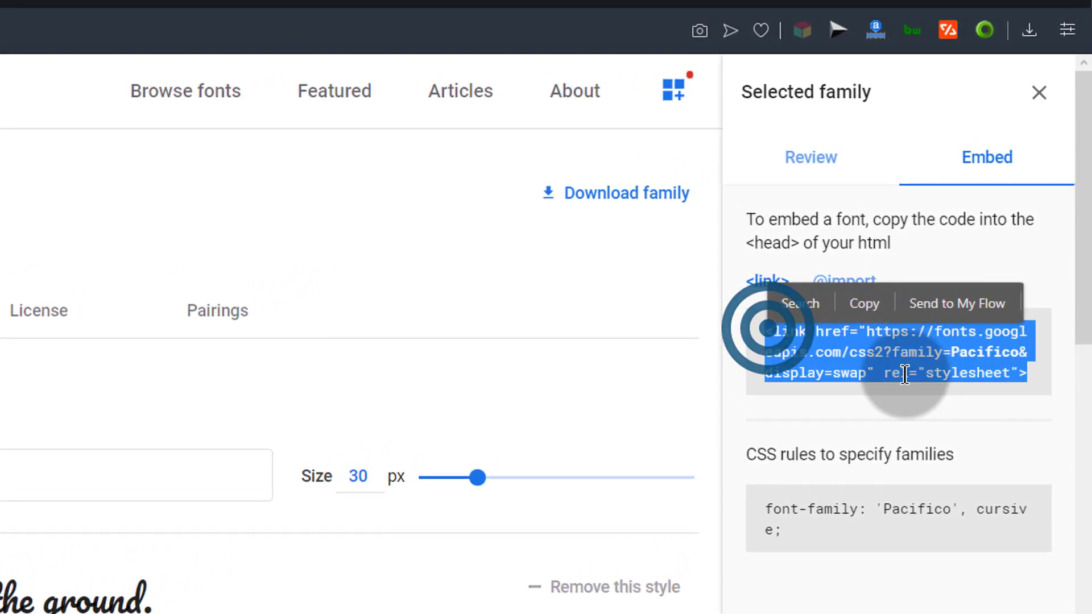
{"action": "left_click", "coordinate": [827, 398]}
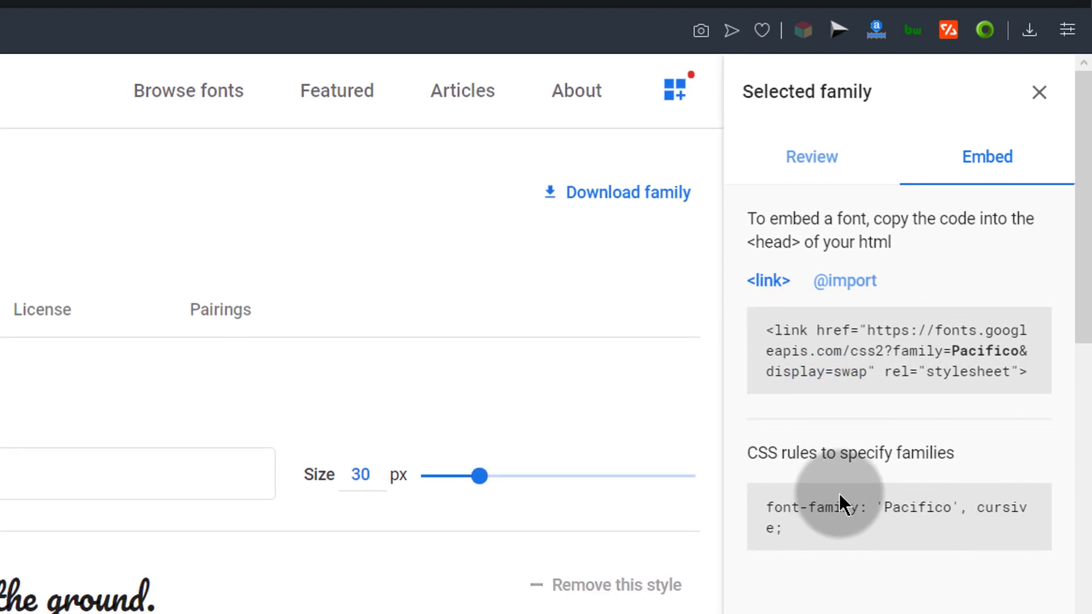
{"action": "key", "text": "alt+Tab"}
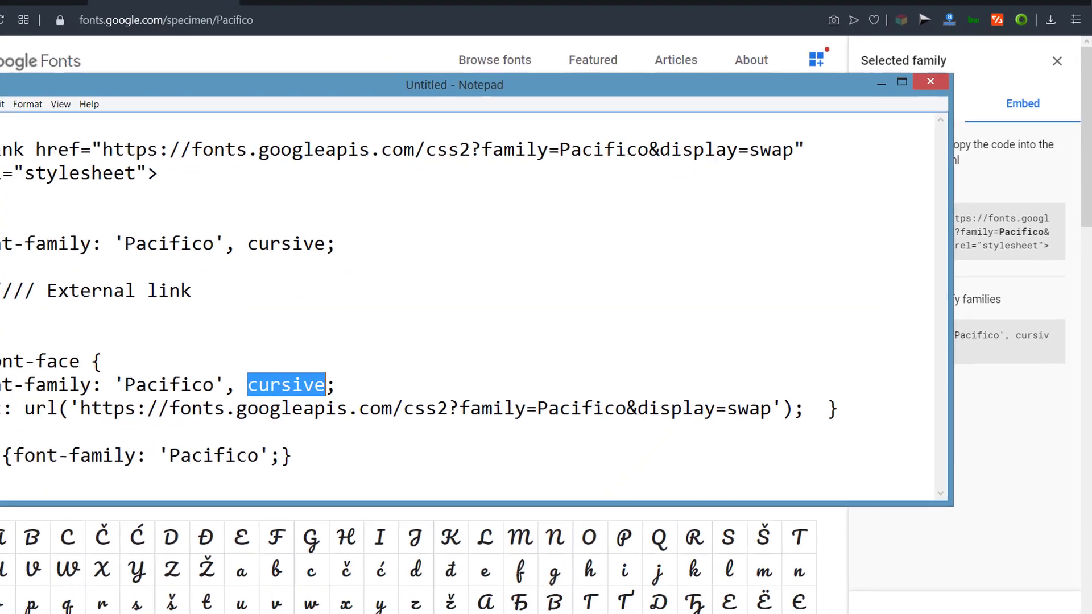
{"action": "left_click", "coordinate": [180, 455]}
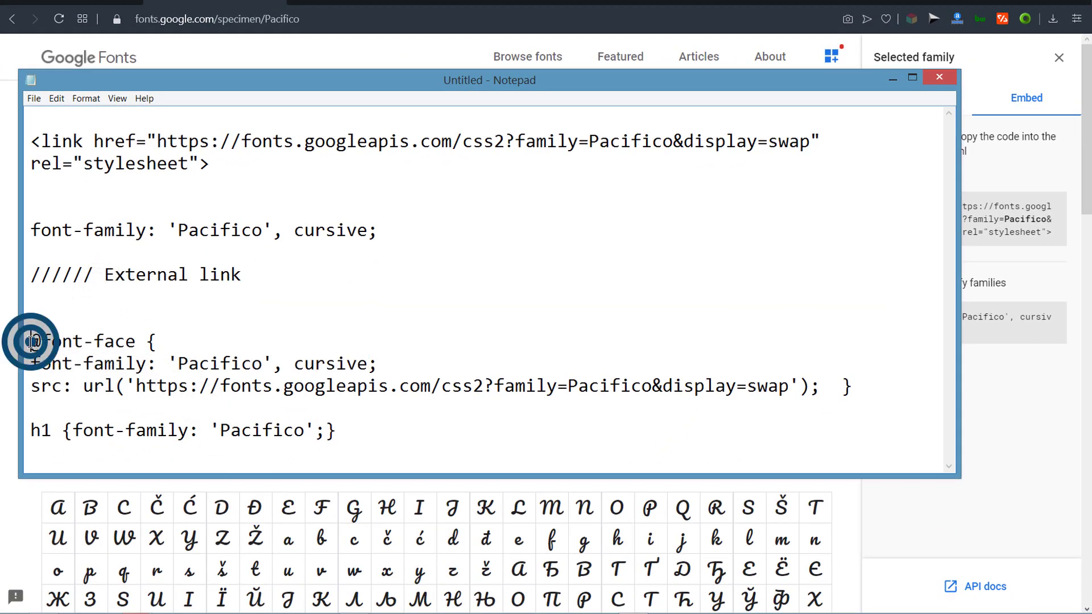
{"action": "left_click_drag", "start_coordinate": [31, 341], "coordinate": [362, 444]}
{"action": "left_click", "coordinate": [351, 432]}
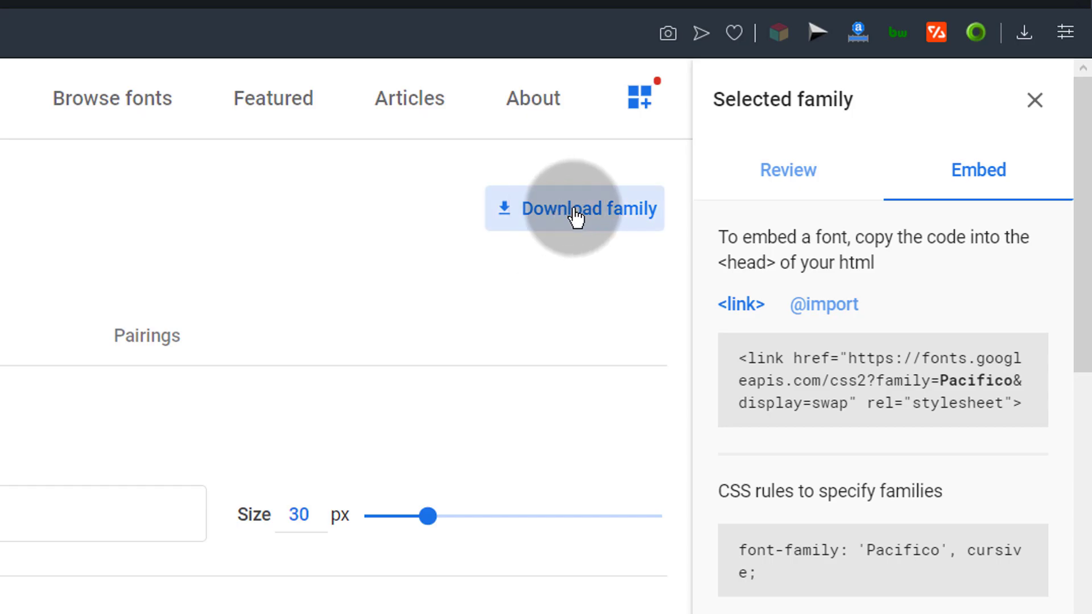
Download the Pacifico family and open Pacifico (1).zip
{"action": "left_click", "coordinate": [597, 214]}
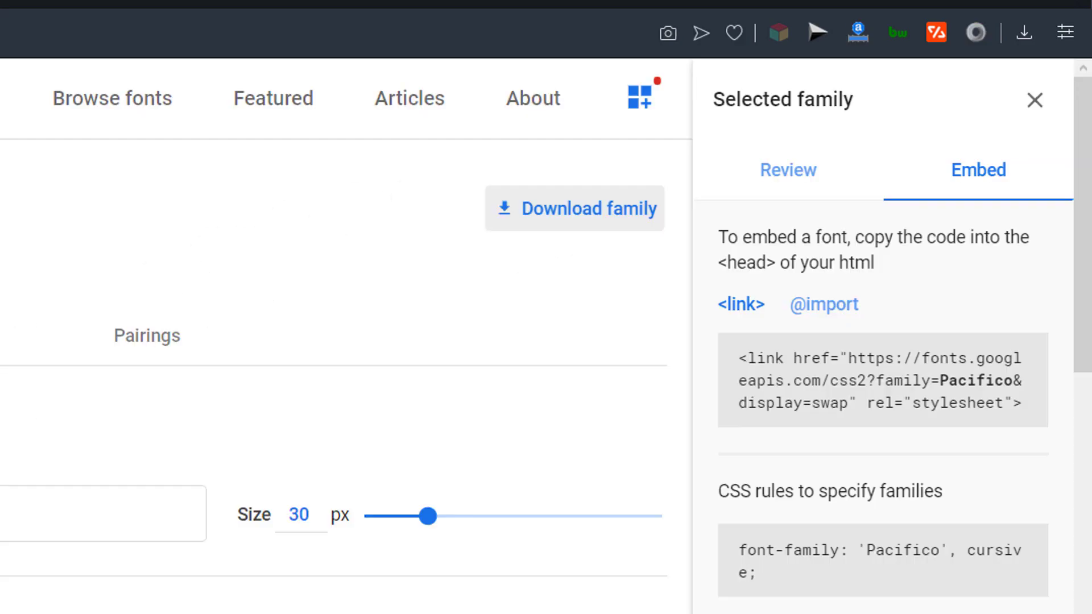
{"action": "key", "text": "Return"}
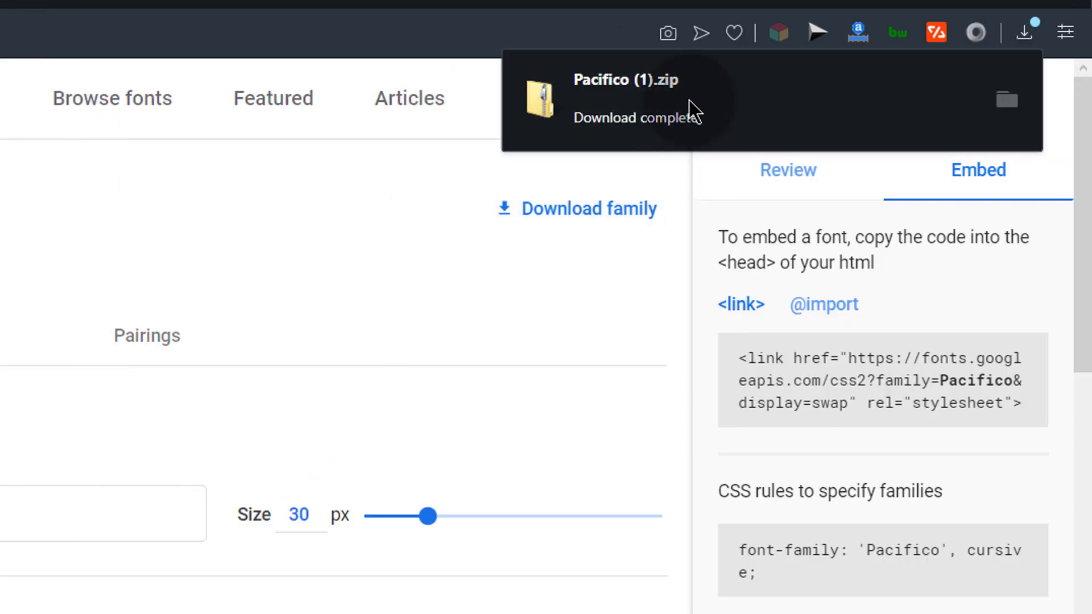
{"action": "left_click", "coordinate": [661, 87]}
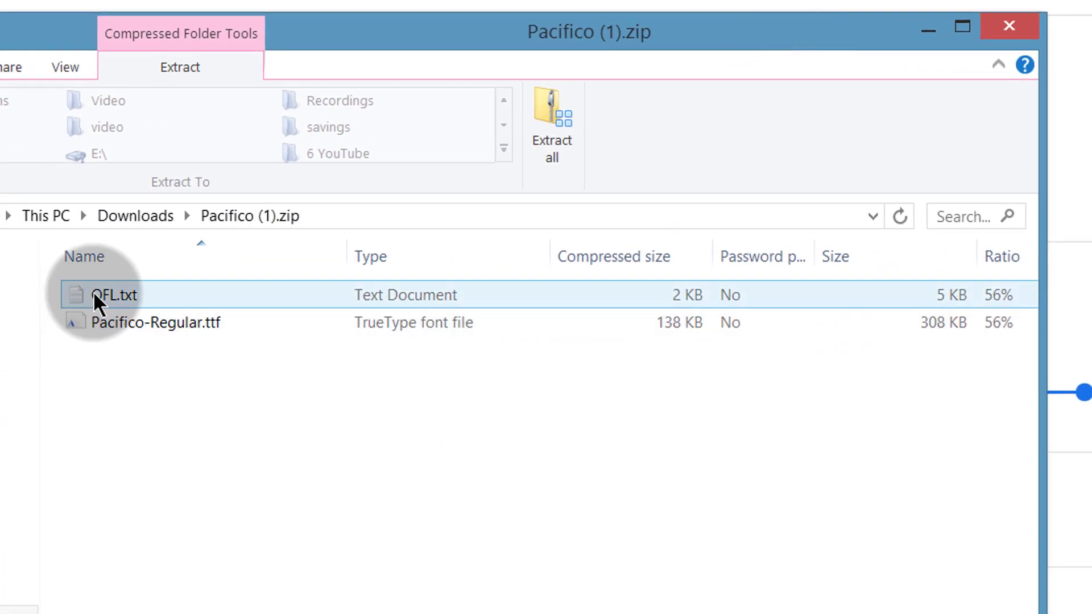
{"action": "double_click", "coordinate": [98, 292]}
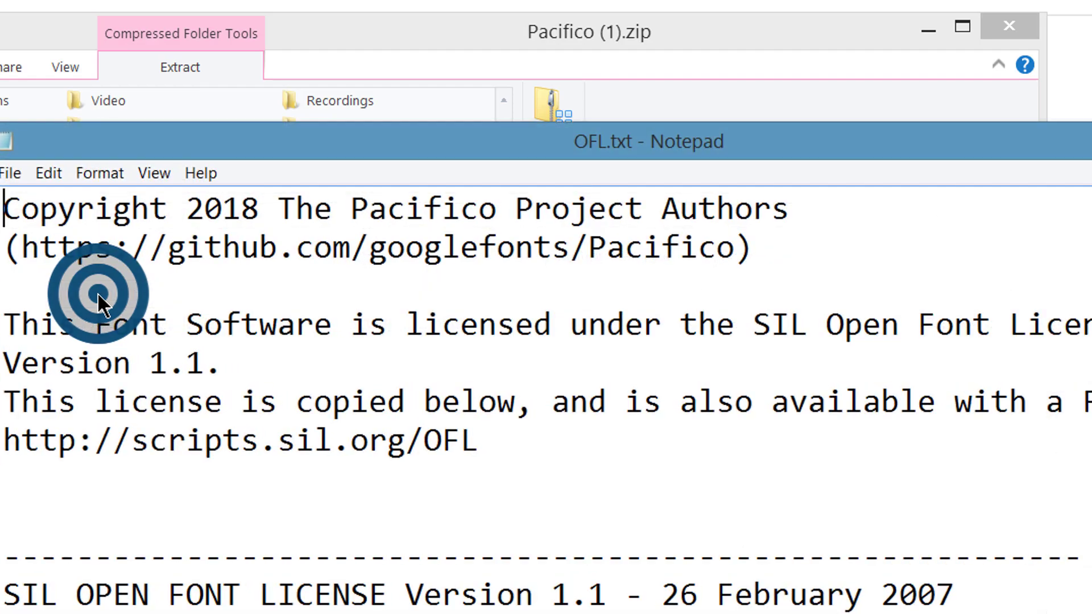
{"action": "scroll", "coordinate": [244, 328], "scroll_direction": "down", "scroll_amount": 4}
{"action": "scroll", "coordinate": [243, 329], "scroll_direction": "up", "scroll_amount": 5}
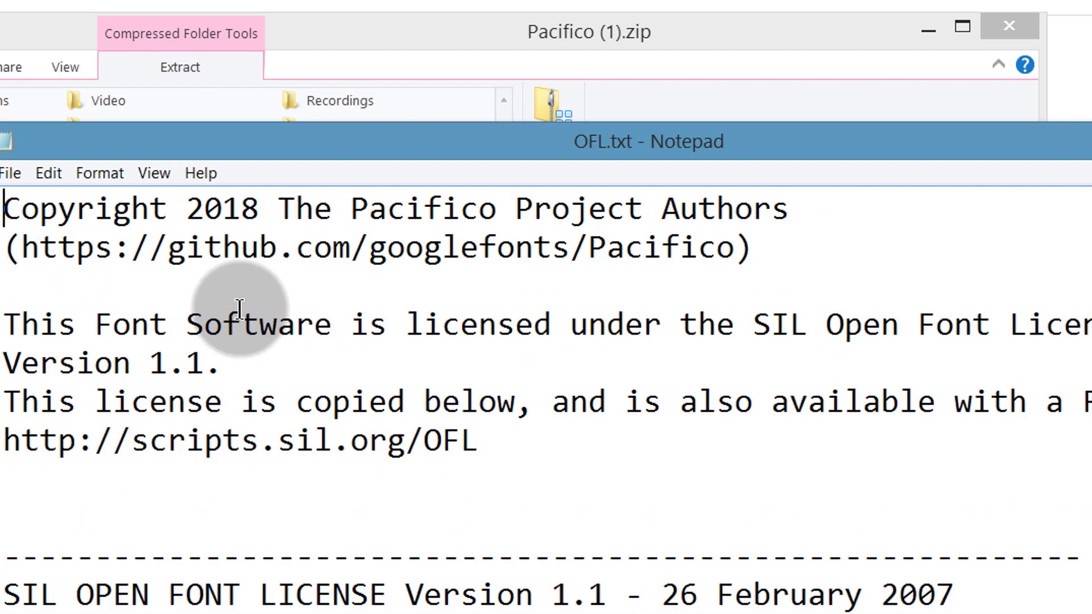
{"action": "key", "text": "alt+F4"}
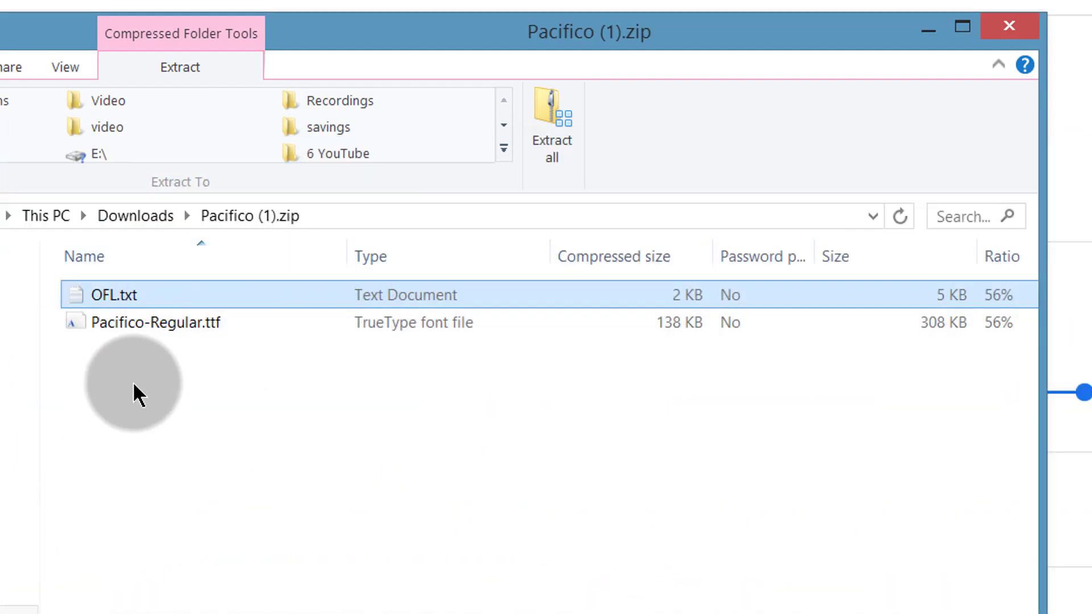
{"action": "left_click", "coordinate": [125, 326], "text": "shift"}
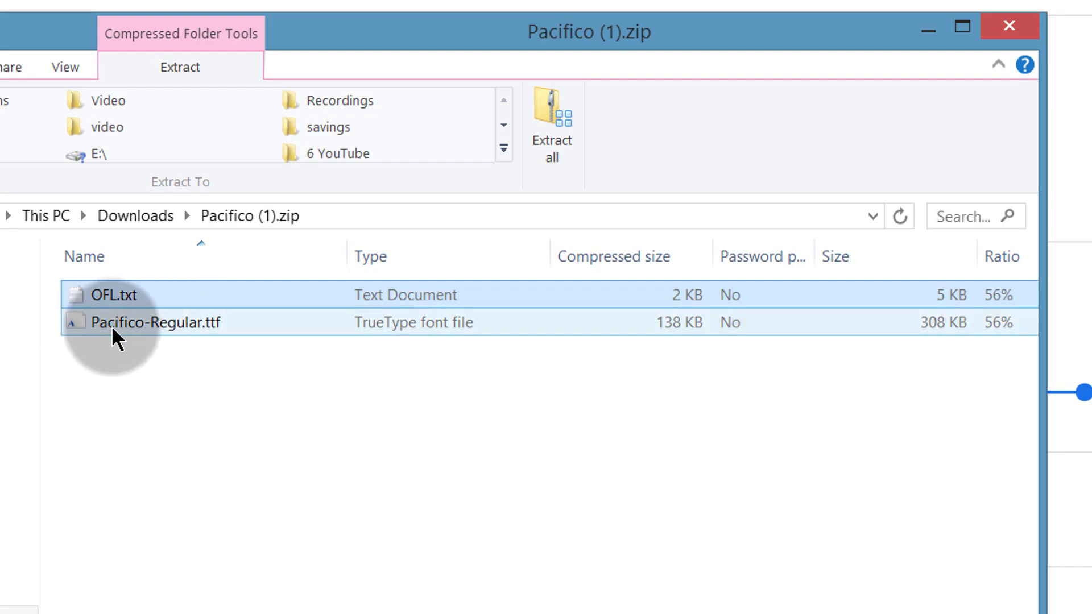
{"action": "left_click", "coordinate": [159, 294]}
{"action": "left_click", "coordinate": [135, 325], "text": "shift"}
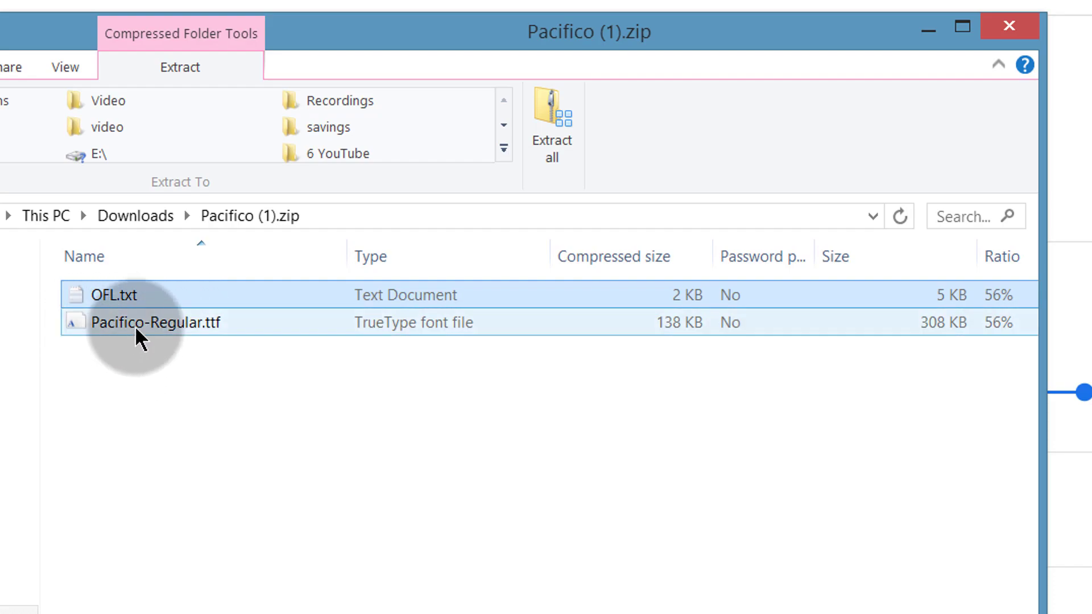
{"action": "left_click", "coordinate": [97, 330], "text": "ctrl"}
{"action": "left_click", "coordinate": [125, 322], "text": "shift"}
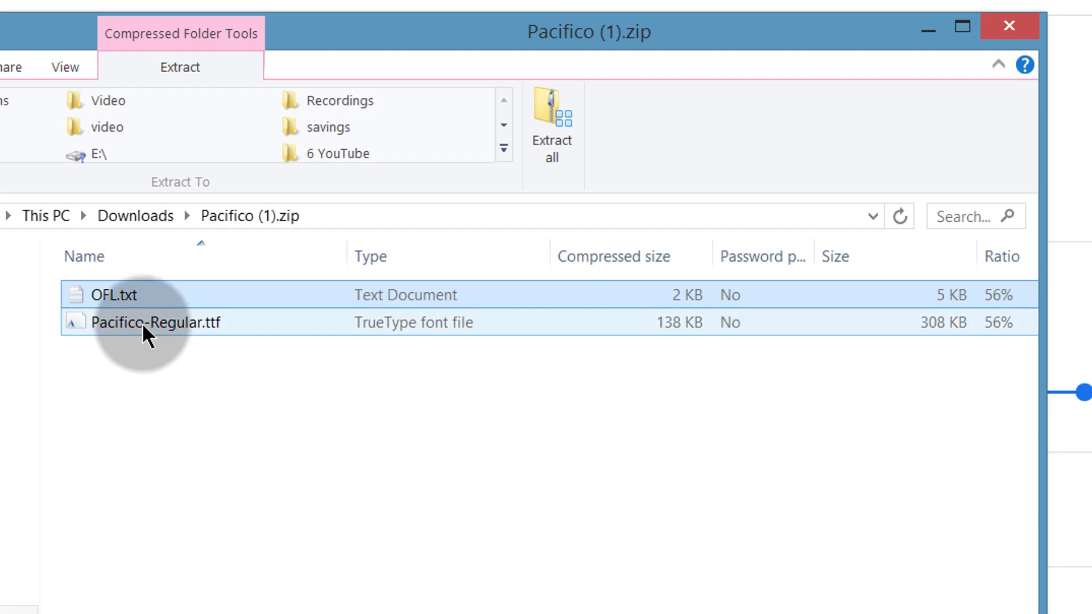
{"action": "left_click_drag", "start_coordinate": [142, 323], "coordinate": [3, 293]}
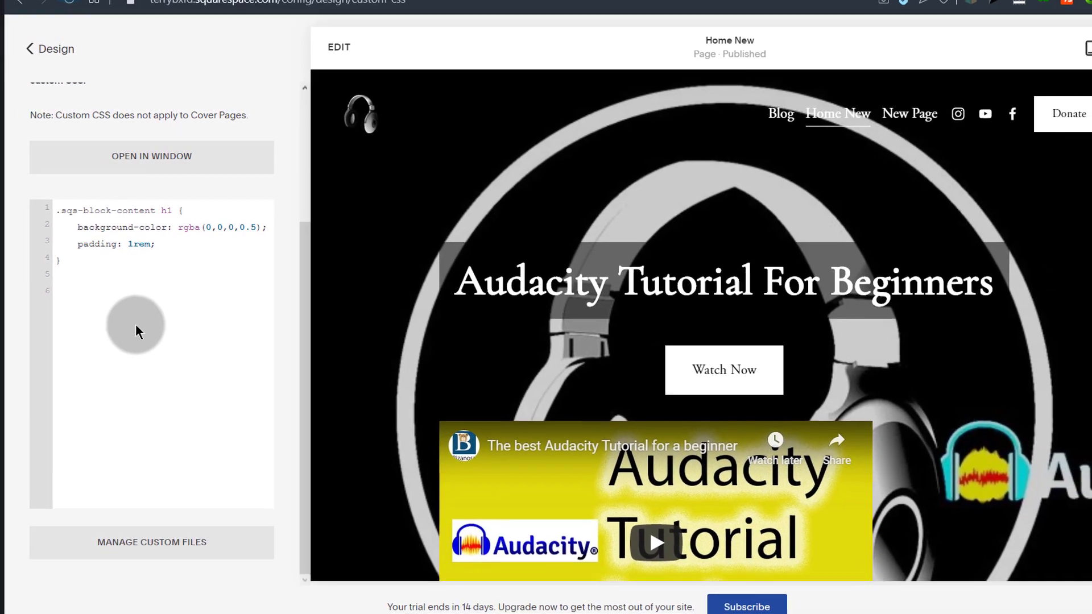
Return through the Design menu to Custom CSS and view the .sqs-block-content h1 rule
{"action": "left_click", "coordinate": [31, 49]}
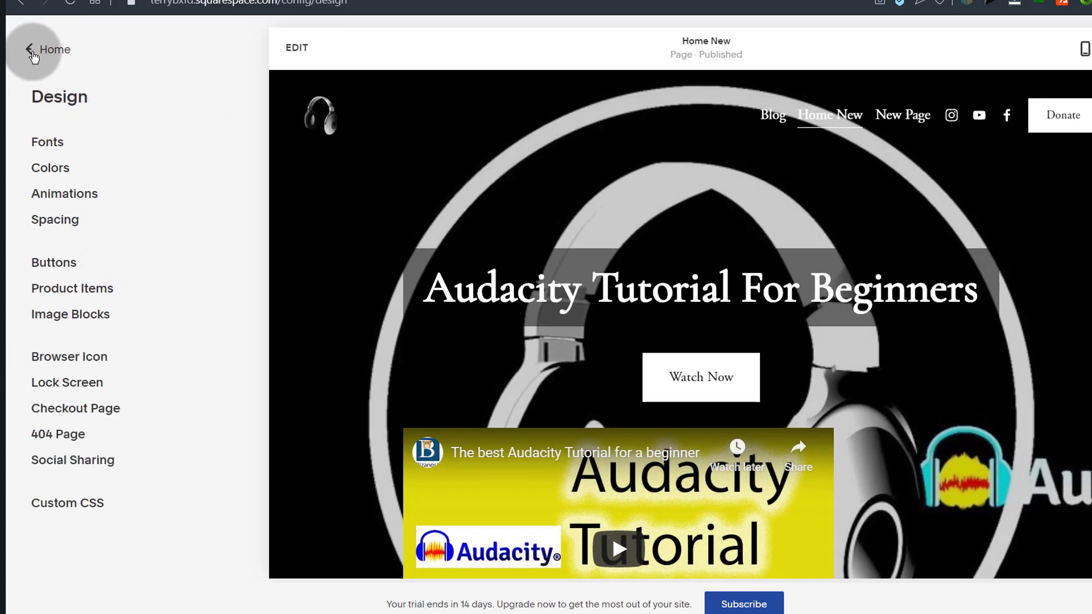
{"action": "left_click", "coordinate": [31, 51]}
{"action": "left_click", "coordinate": [54, 176]}
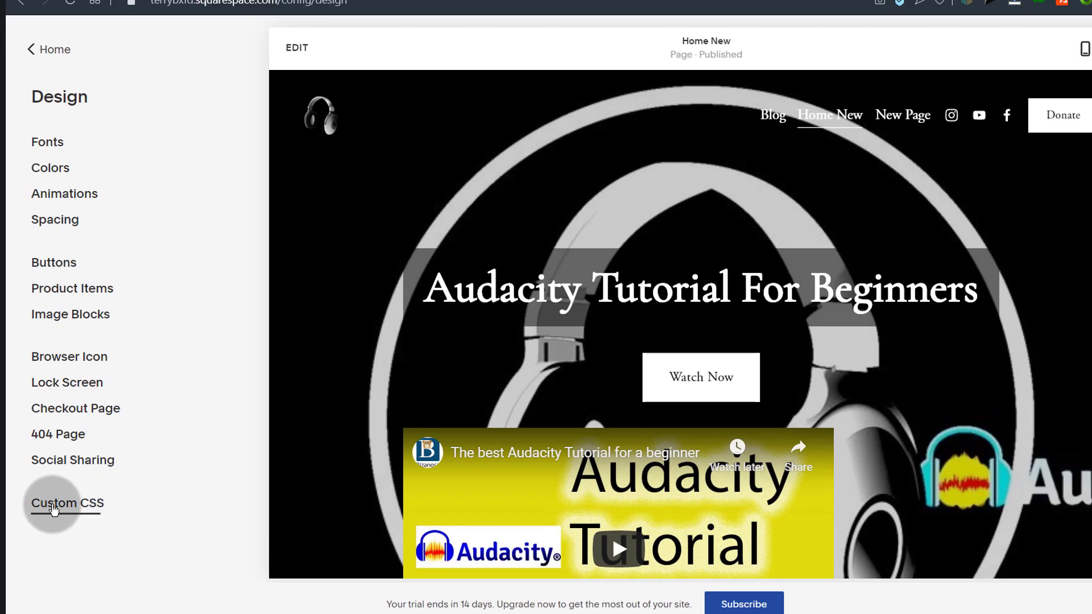
{"action": "left_click", "coordinate": [53, 508]}
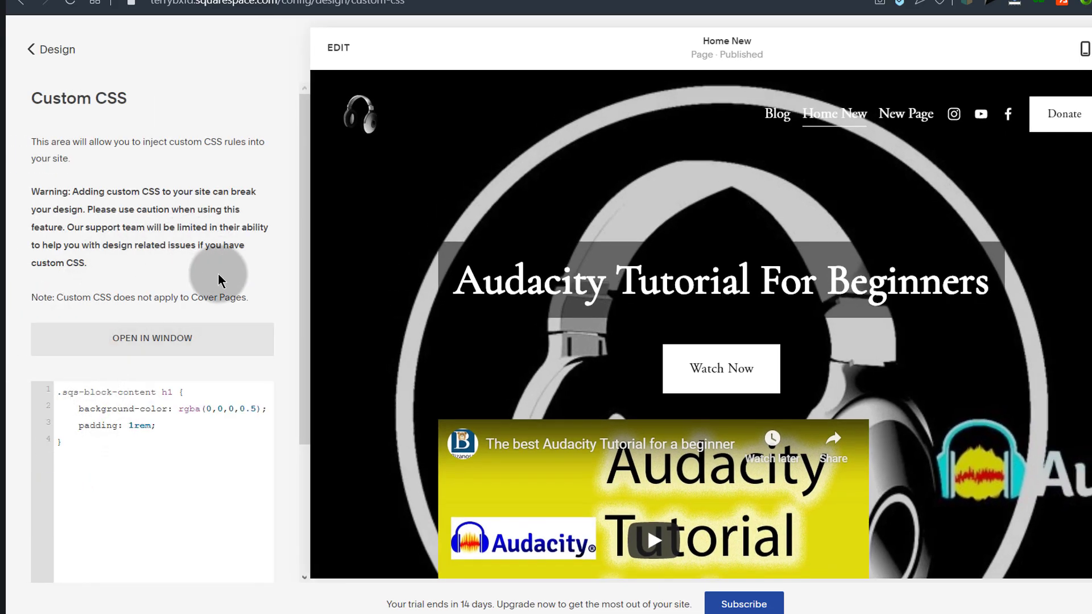
{"action": "scroll", "coordinate": [171, 307], "scroll_direction": "down", "scroll_amount": 3}
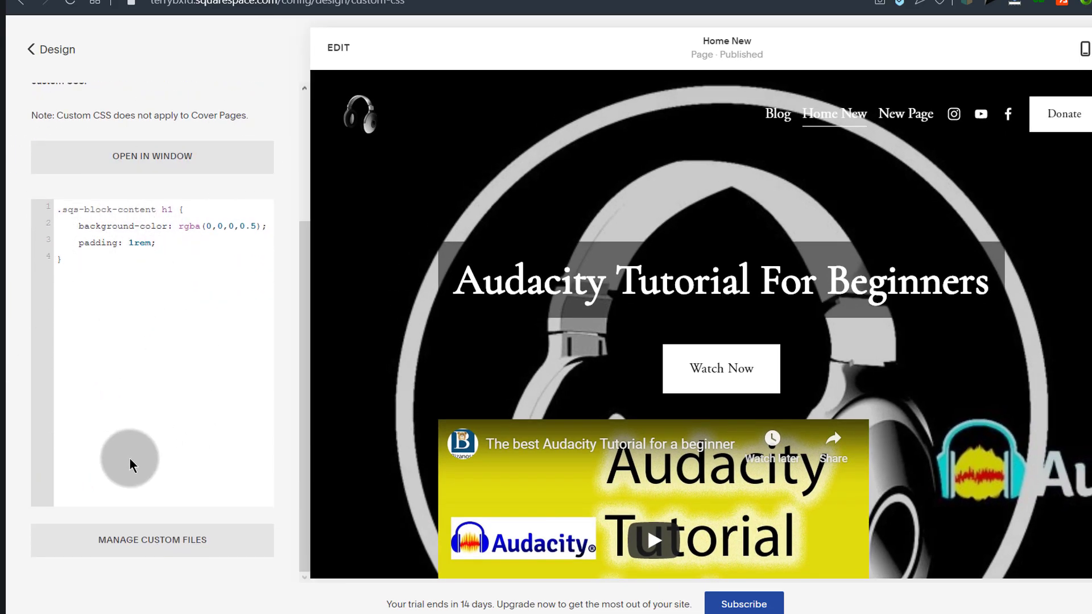
{"action": "scroll", "coordinate": [74, 312], "scroll_direction": "up", "scroll_amount": 1}
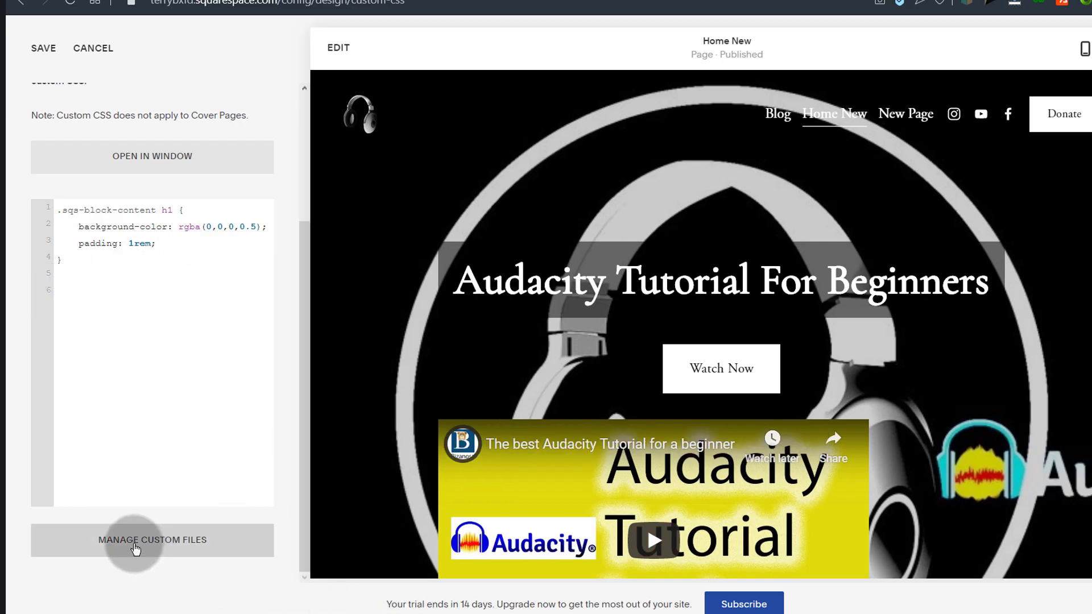
Upload Pacifico-Regular.ttf from the Desktop through Add images or fonts
{"action": "left_click", "coordinate": [133, 547]}
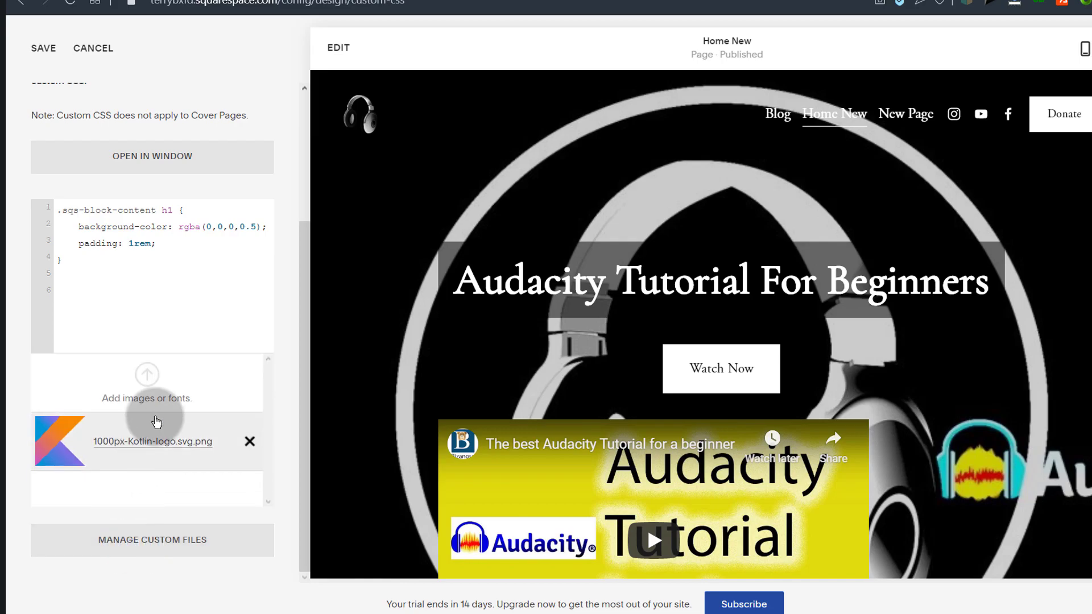
{"action": "left_click", "coordinate": [145, 379]}
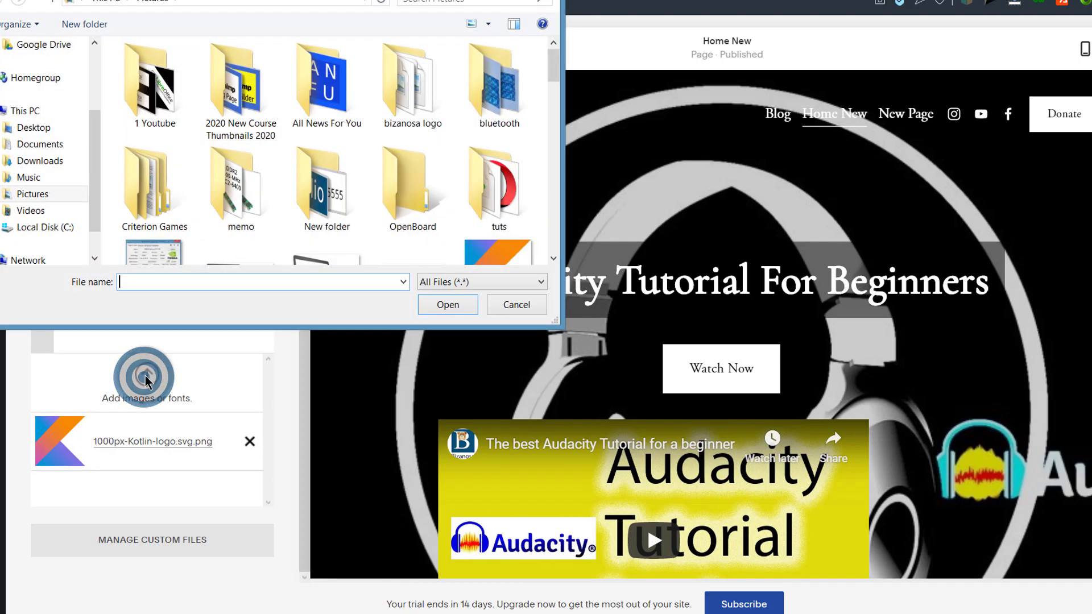
{"action": "left_click", "coordinate": [34, 129]}
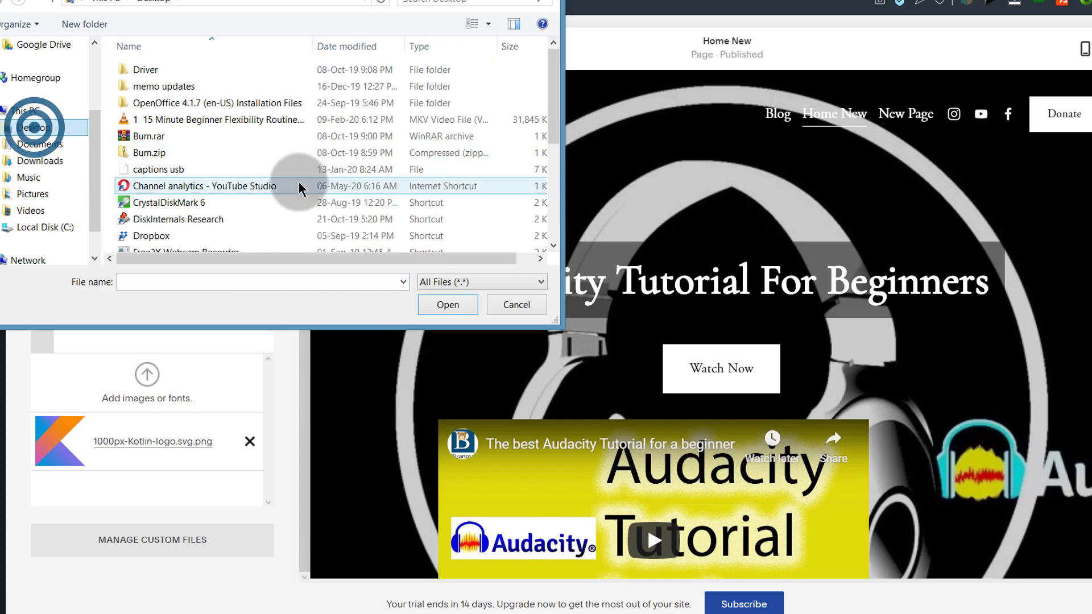
{"action": "left_click", "coordinate": [159, 193]}
{"action": "scroll", "coordinate": [159, 193], "scroll_direction": "down", "scroll_amount": 4}
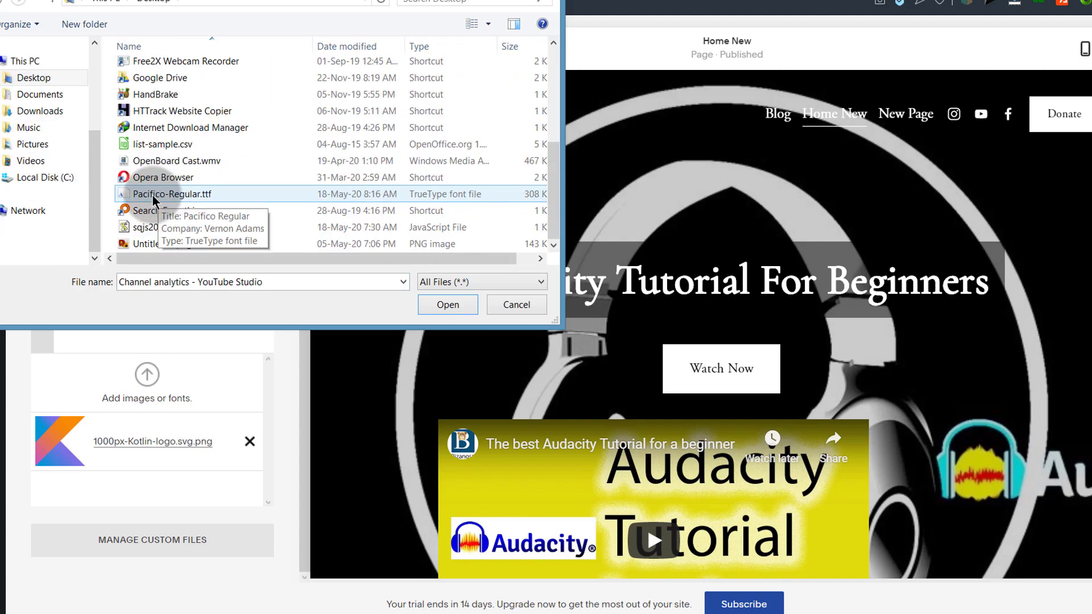
{"action": "double_click", "coordinate": [147, 195]}
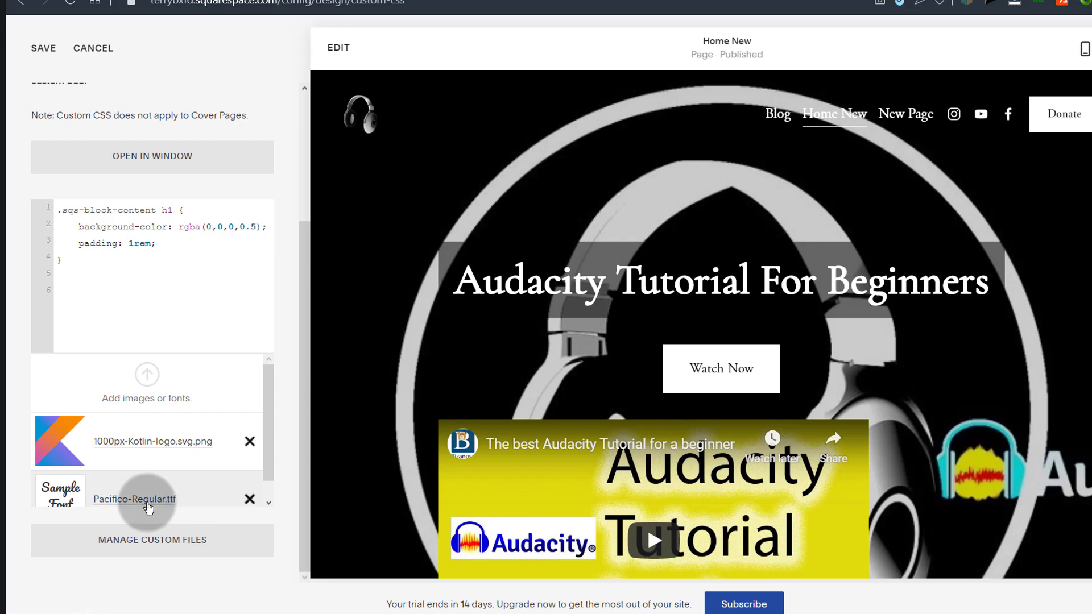
Insert the Pacifico-Regular.ttf file URL into the CSS, then cut it to the clipboard
{"action": "left_click", "coordinate": [138, 504]}
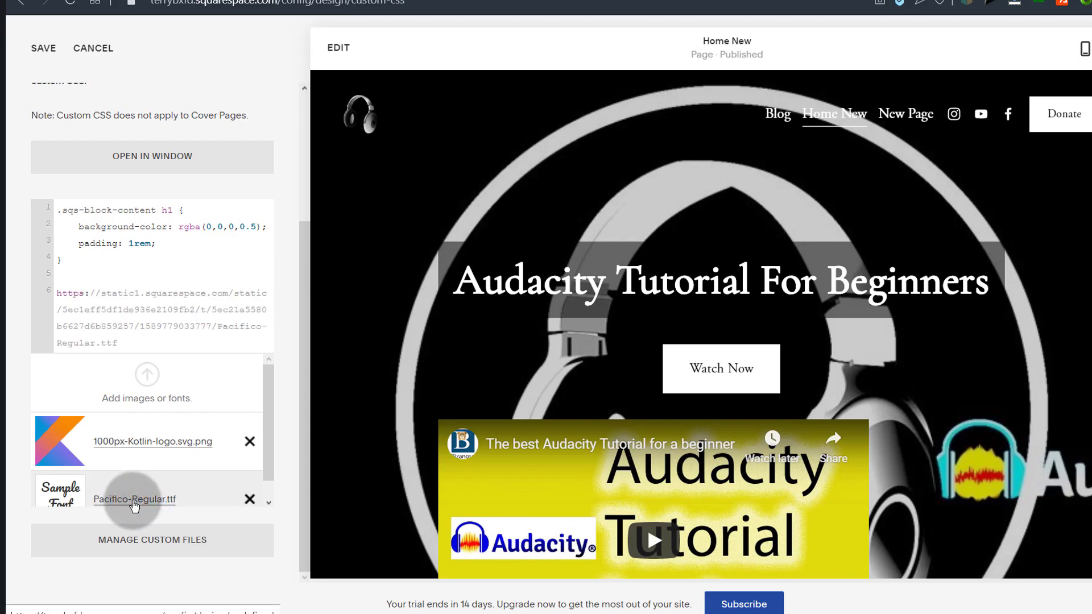
{"action": "scroll", "coordinate": [89, 296], "scroll_direction": "down", "scroll_amount": 1}
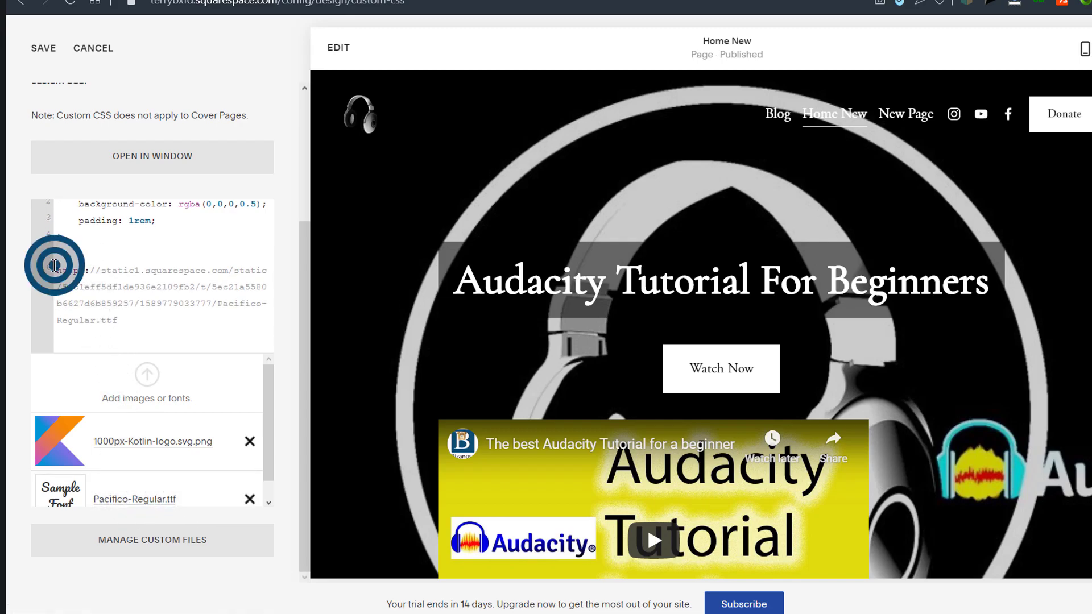
{"action": "left_click_drag", "start_coordinate": [54, 265], "coordinate": [94, 336]}
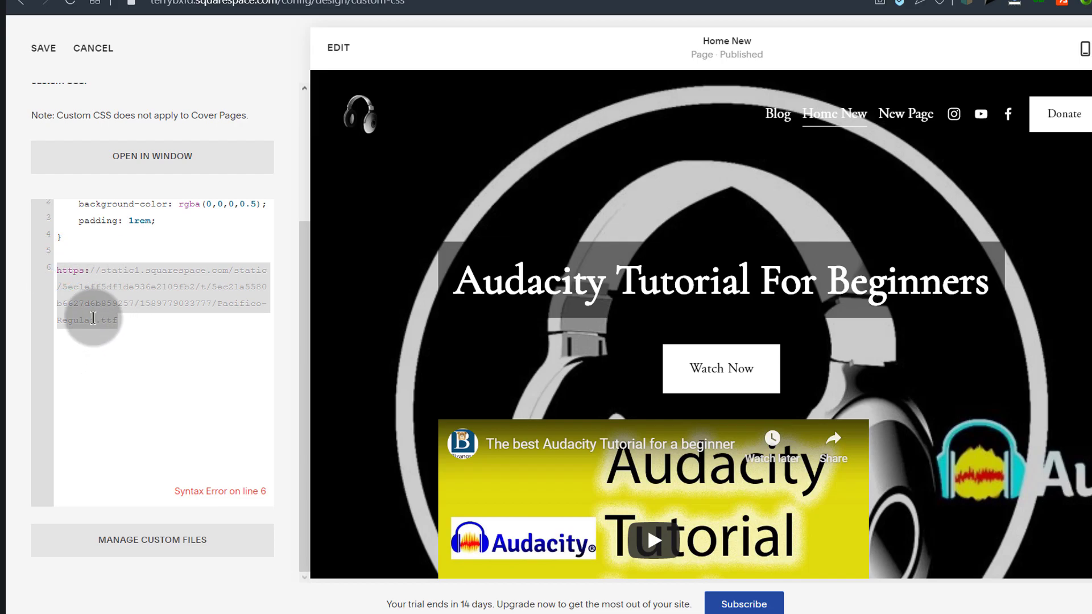
{"action": "right_click", "coordinate": [92, 316]}
{"action": "left_click", "coordinate": [123, 326]}
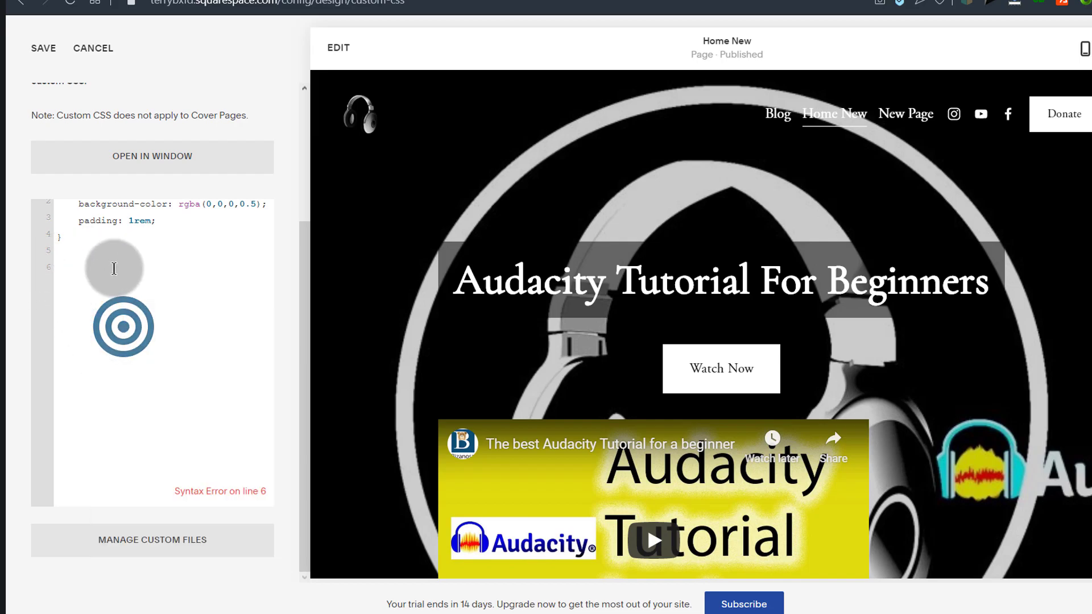
Paste the Squarespace Pacifico-Regular.ttf URL over the Google Fonts href in Notepad's link tag
{"action": "mouse_move", "coordinate": [591, 608]}
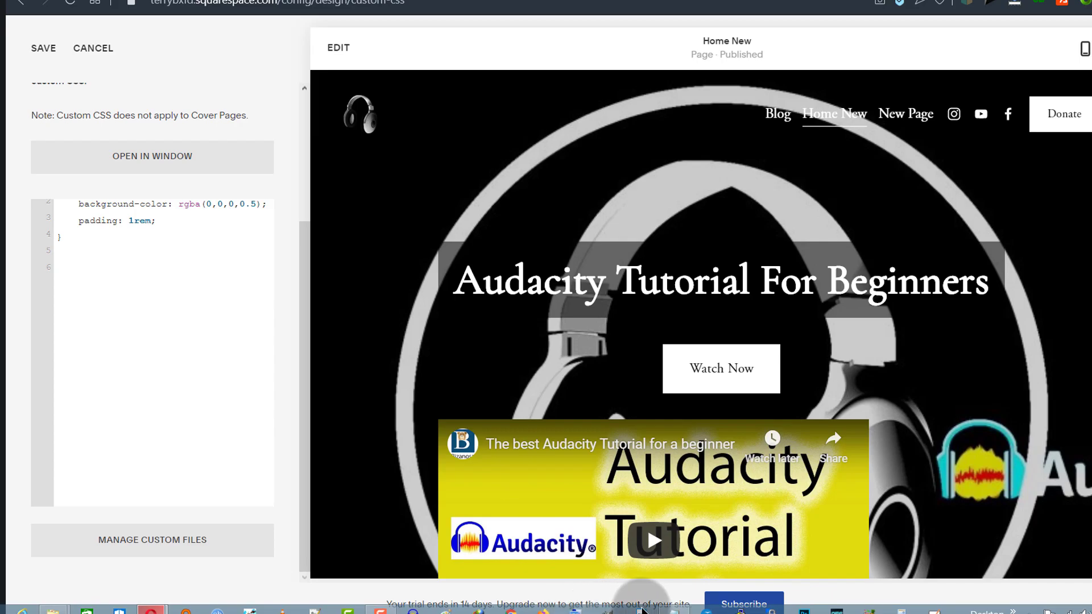
{"action": "left_click", "coordinate": [675, 609]}
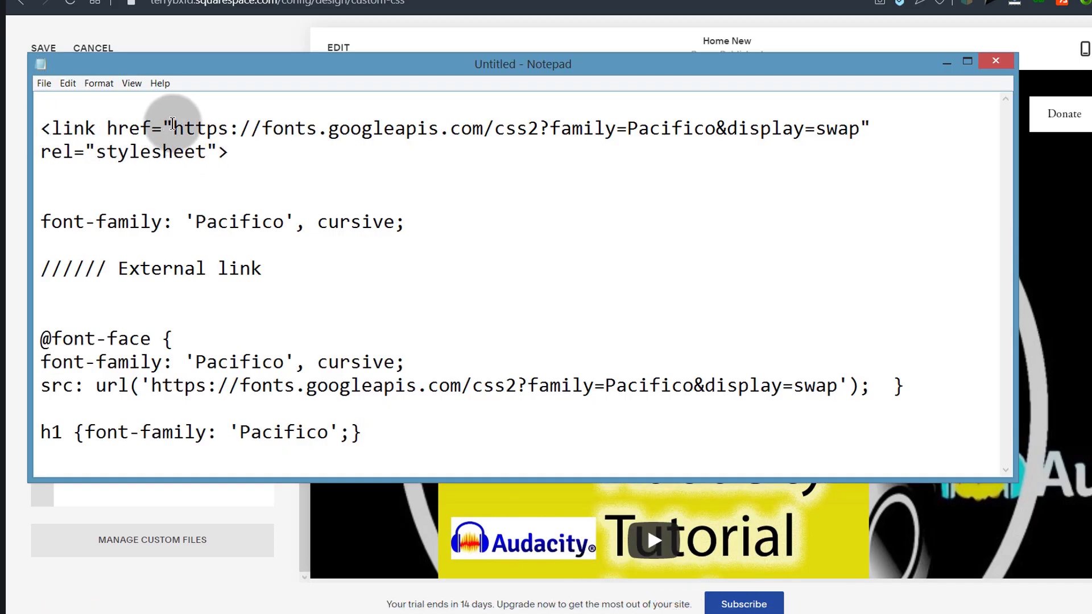
{"action": "left_click_drag", "start_coordinate": [206, 128], "coordinate": [854, 132]}
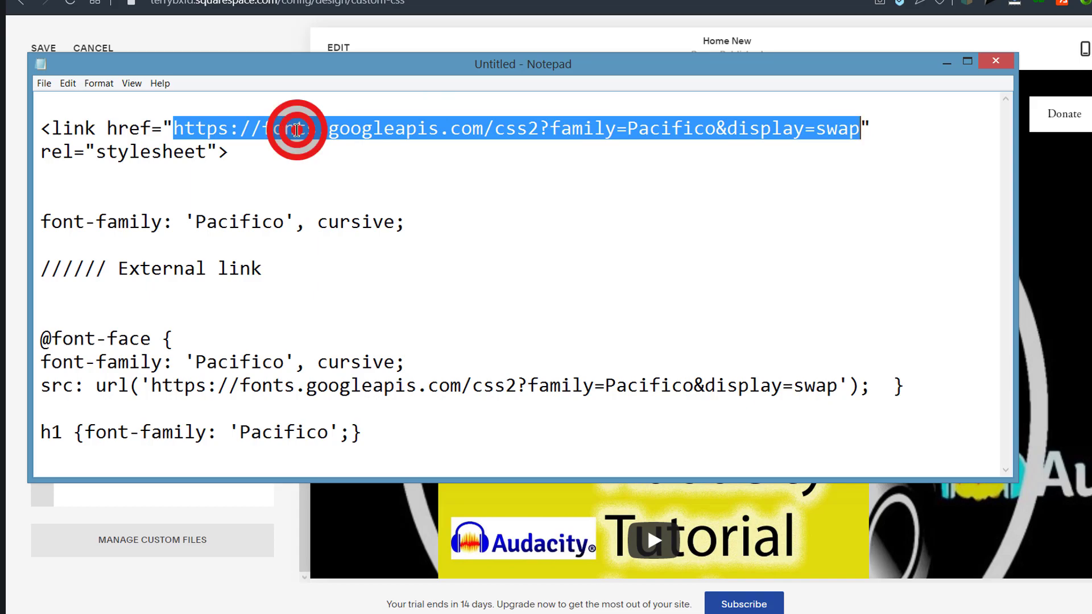
{"action": "right_click", "coordinate": [297, 130]}
{"action": "left_click", "coordinate": [335, 186]}
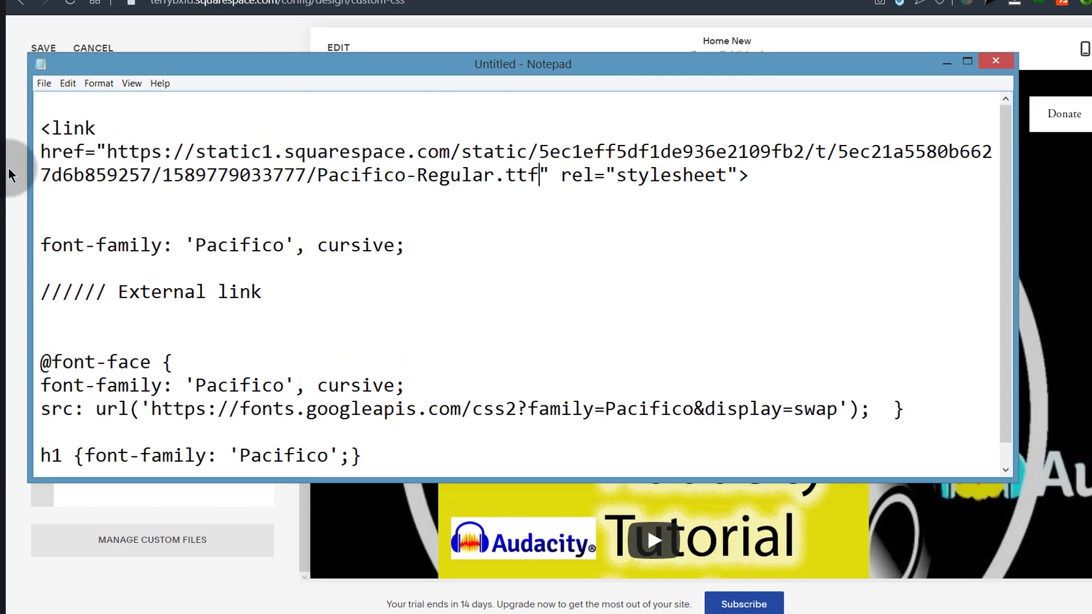
{"action": "left_click_drag", "start_coordinate": [27, 171], "coordinate": [30, 164]}
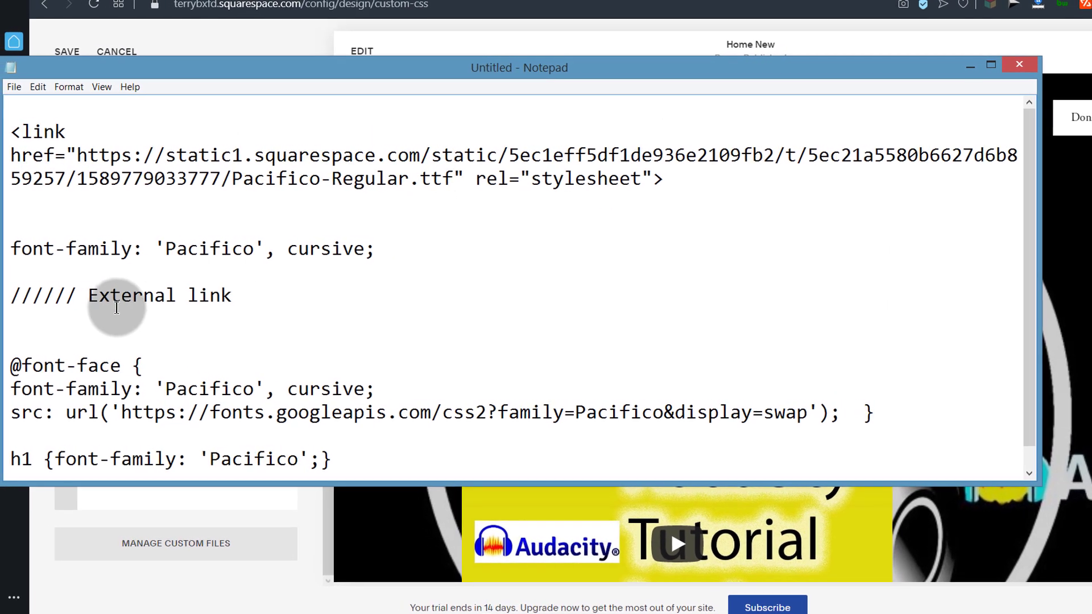
{"action": "scroll", "coordinate": [79, 310], "scroll_direction": "down", "scroll_amount": 1}
{"action": "left_click", "coordinate": [158, 392]}
{"action": "left_click", "coordinate": [34, 339]}
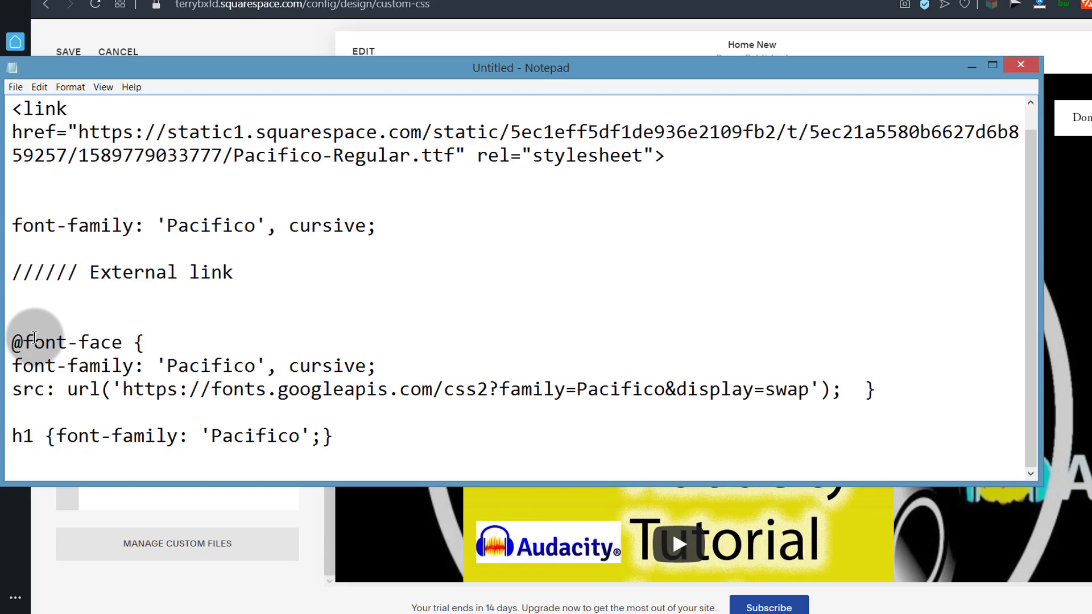
{"action": "left_click_drag", "start_coordinate": [12, 341], "coordinate": [271, 388]}
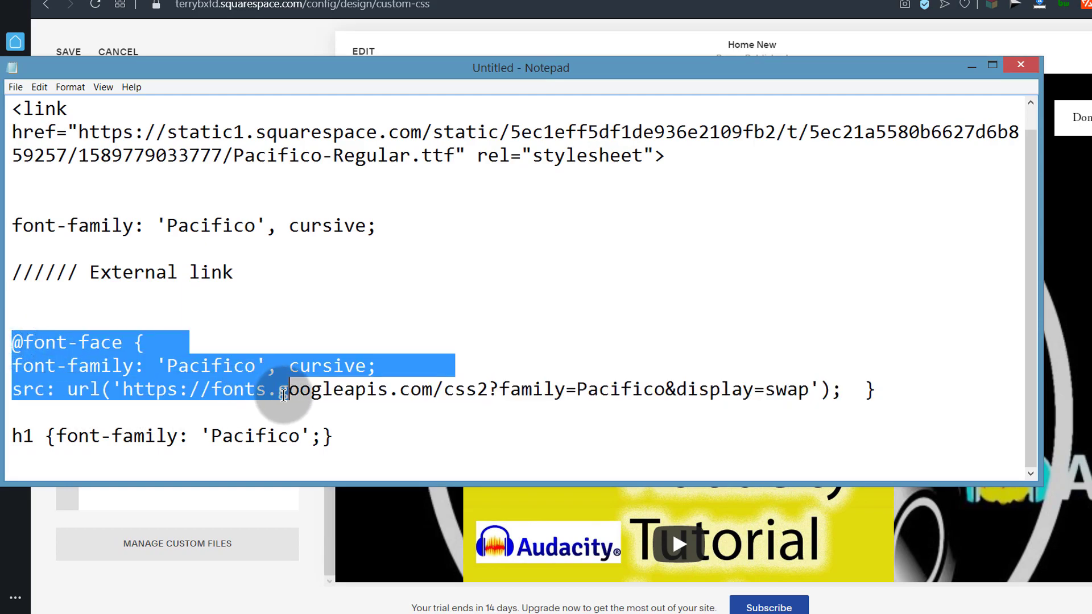
{"action": "left_click", "coordinate": [114, 398]}
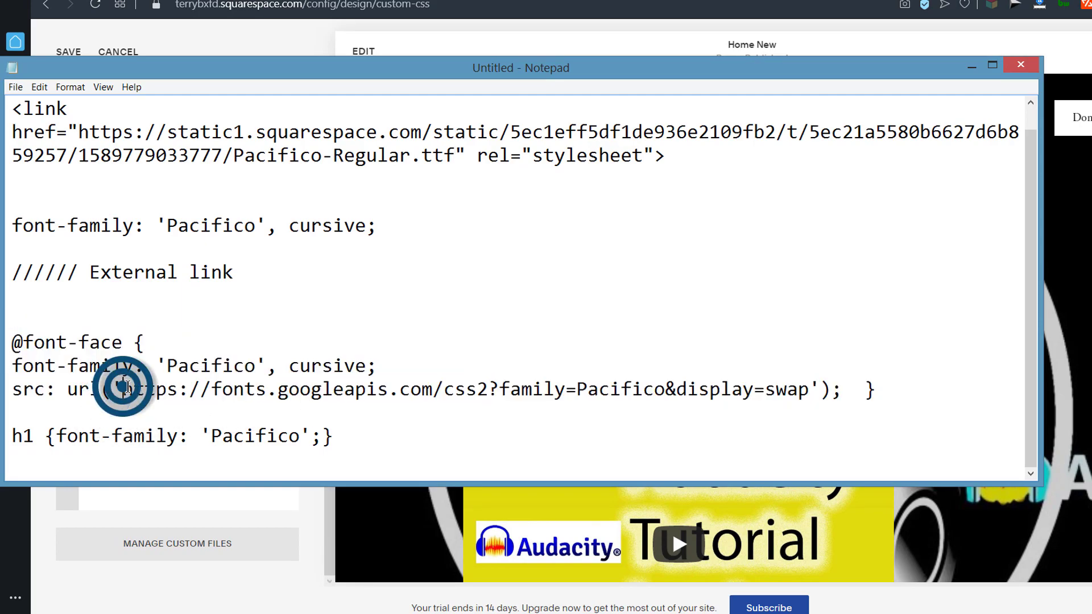
{"action": "left_click_drag", "start_coordinate": [124, 388], "coordinate": [577, 389]}
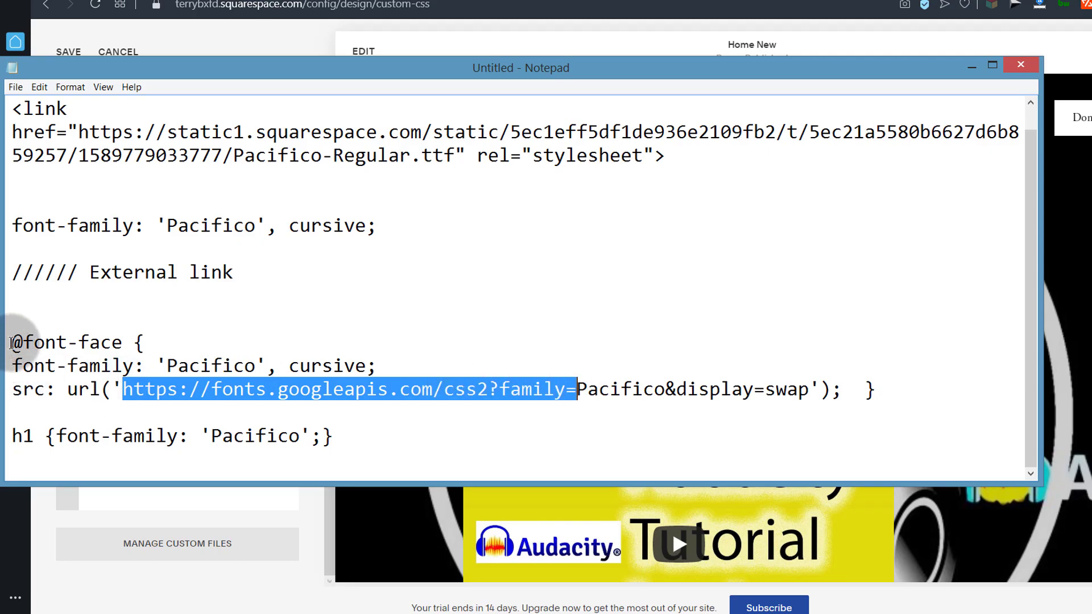
{"action": "left_click_drag", "start_coordinate": [13, 342], "coordinate": [157, 342]}
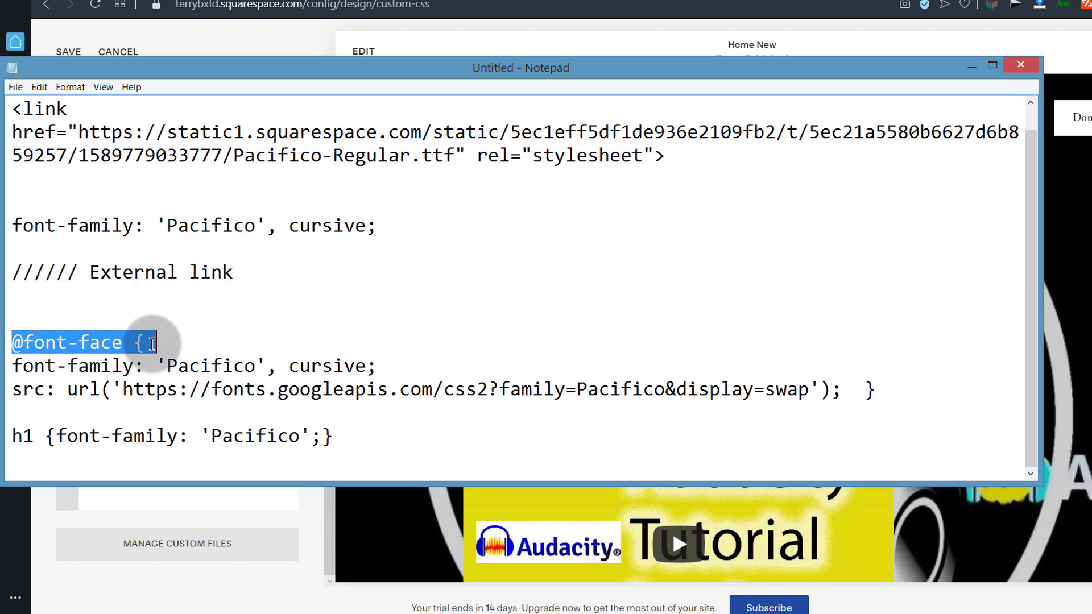
{"action": "left_click", "coordinate": [152, 344]}
{"action": "left_click_drag", "start_coordinate": [14, 365], "coordinate": [389, 367]}
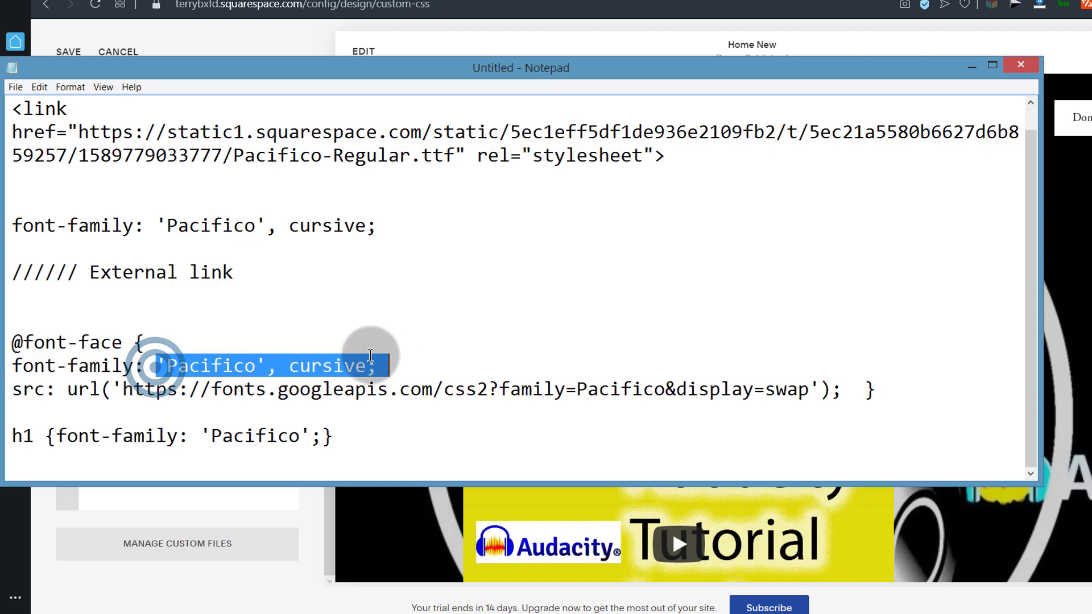
{"action": "key", "text": "alt+Tab"}
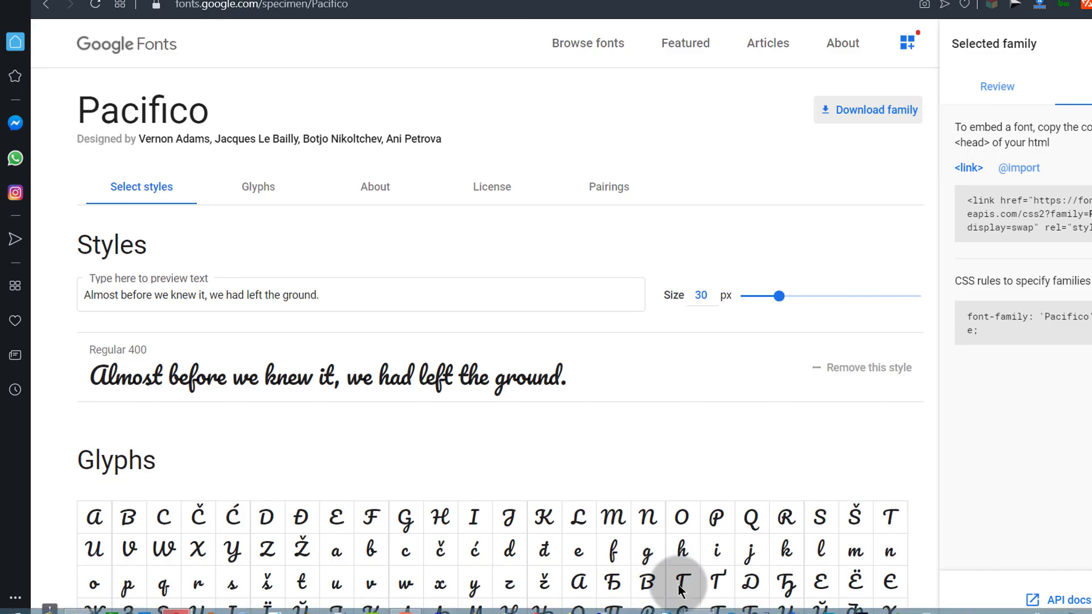
{"action": "left_click", "coordinate": [705, 605]}
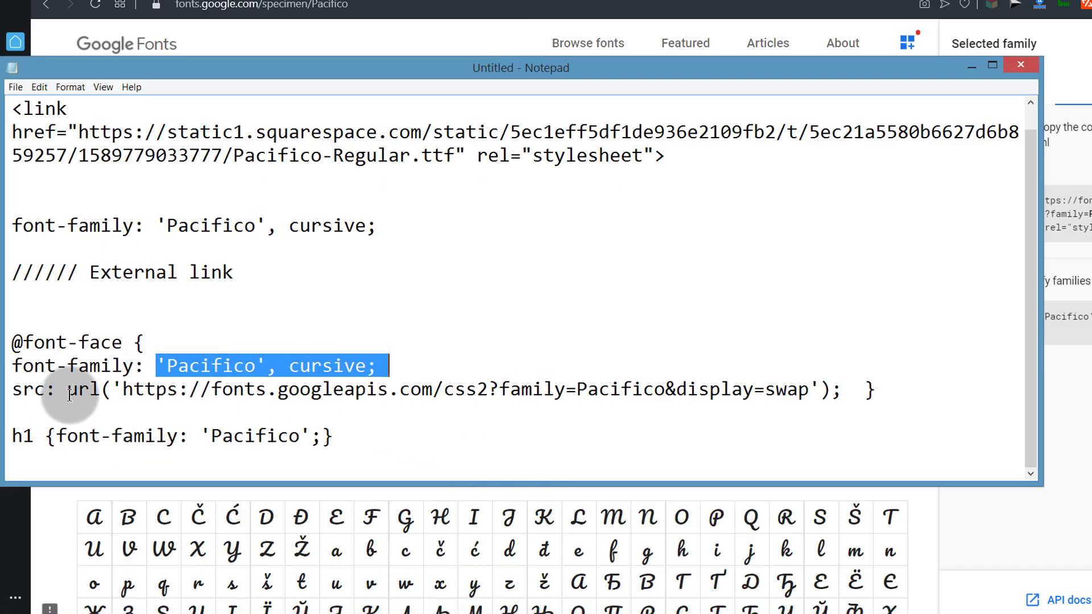
{"action": "left_click_drag", "start_coordinate": [14, 390], "coordinate": [830, 397]}
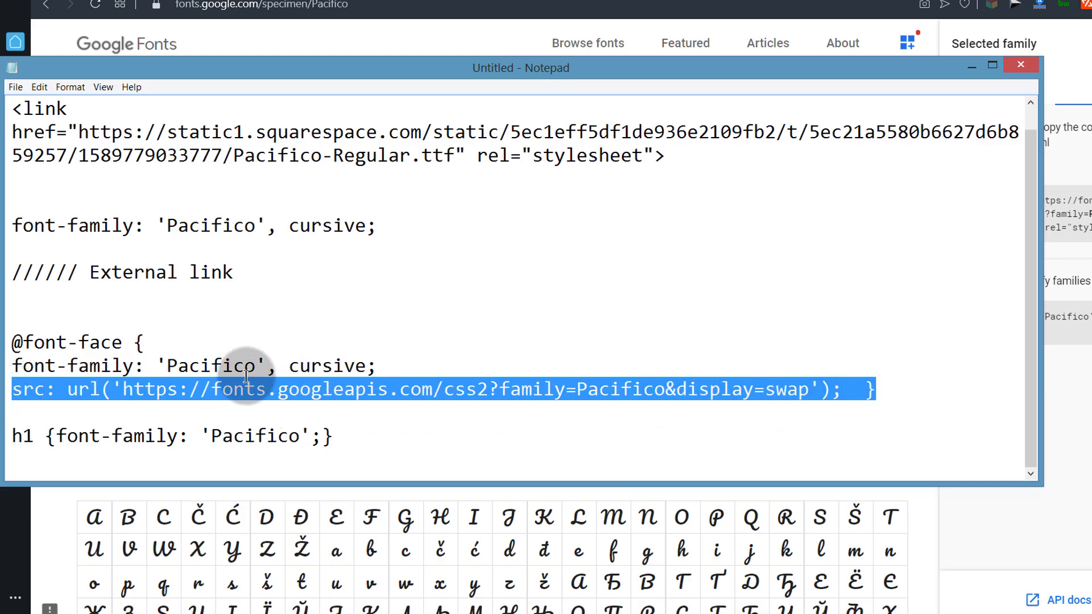
{"action": "left_click", "coordinate": [125, 392]}
{"action": "left_click_drag", "start_coordinate": [124, 392], "coordinate": [799, 391]}
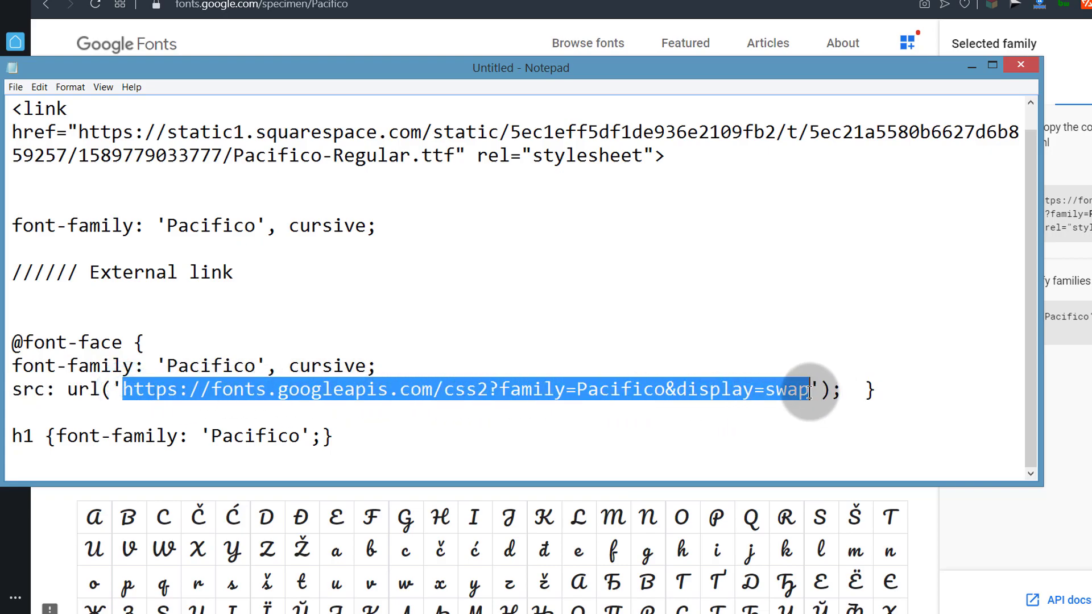
{"action": "right_click", "coordinate": [287, 390]}
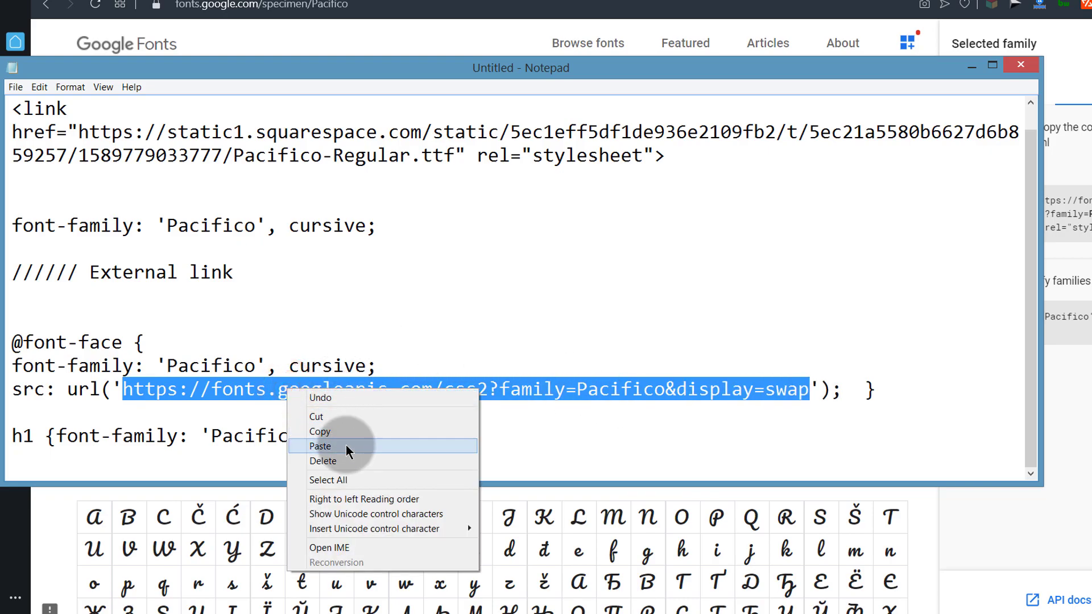
{"action": "left_click", "coordinate": [328, 446]}
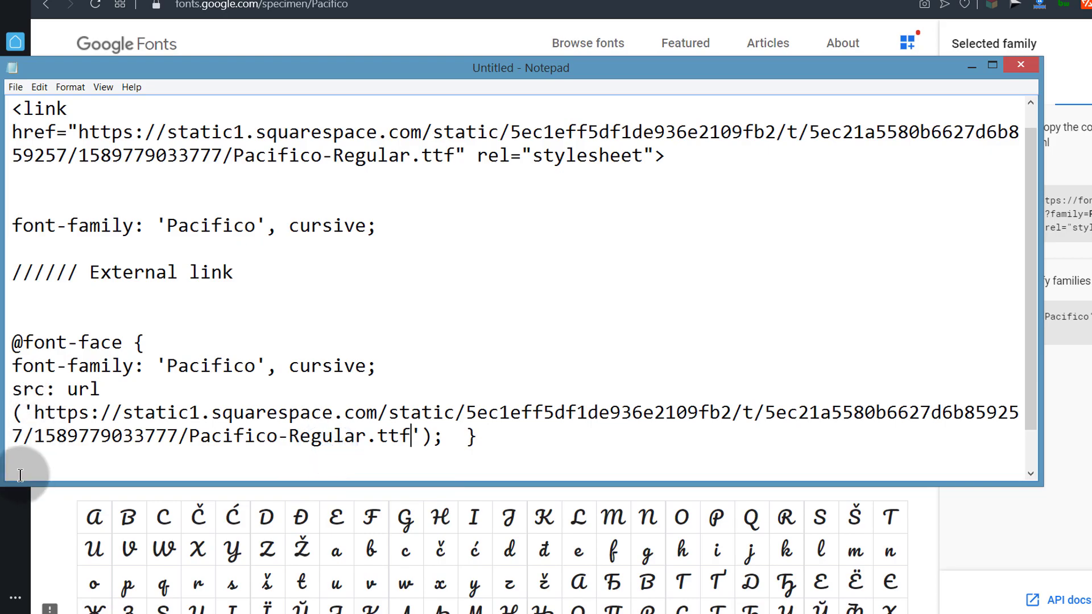
Stretch the Notepad window downward and select the h1 selector of the Pacifico rule
{"action": "left_click_drag", "start_coordinate": [6, 485], "coordinate": [2, 538]}
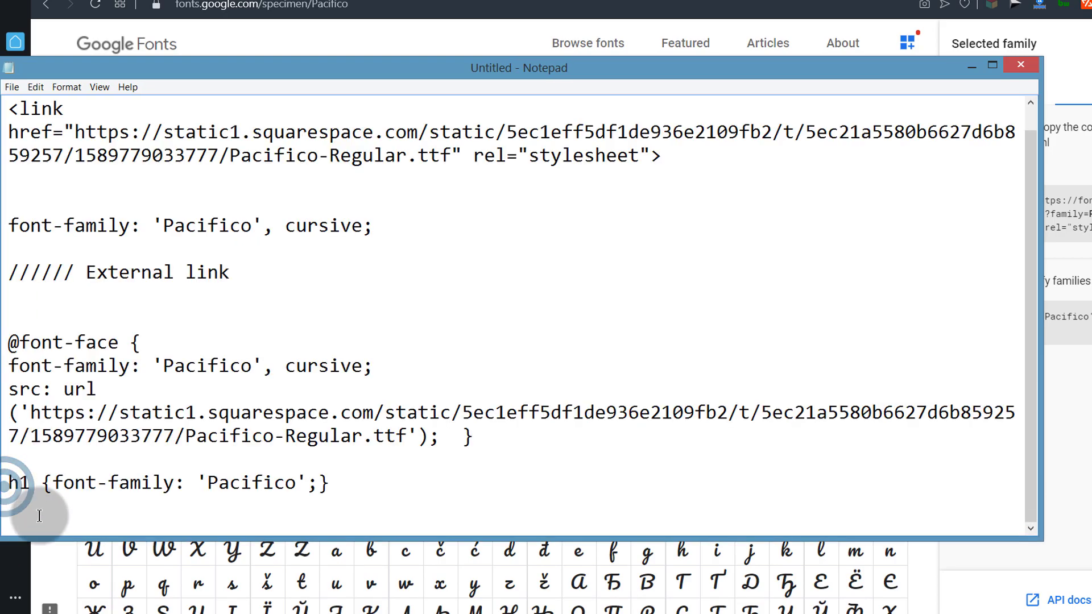
{"action": "left_click", "coordinate": [15, 482]}
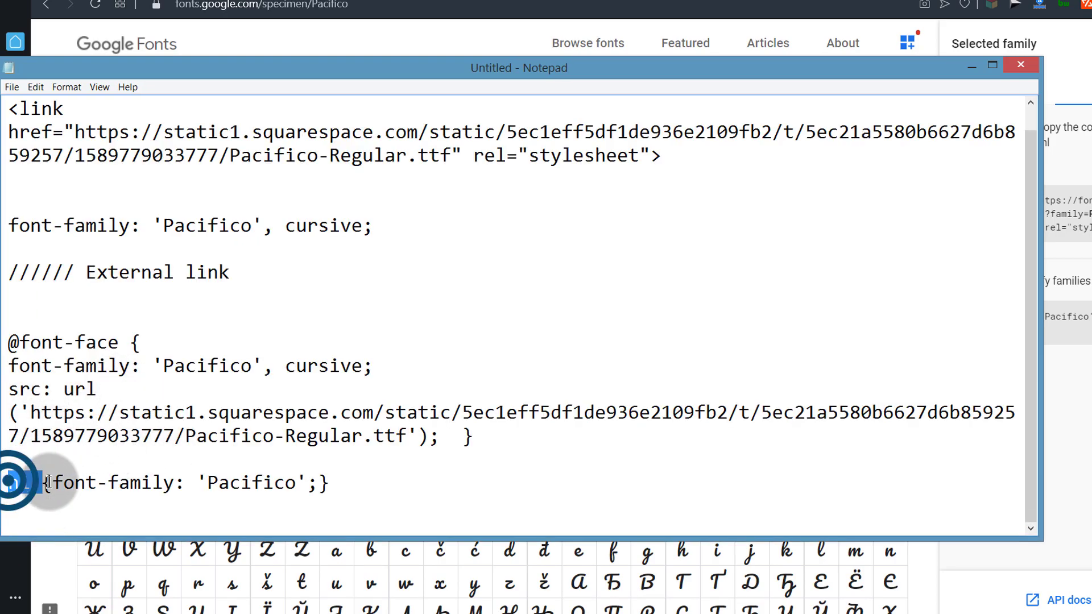
{"action": "left_click_drag", "start_coordinate": [10, 482], "coordinate": [31, 486]}
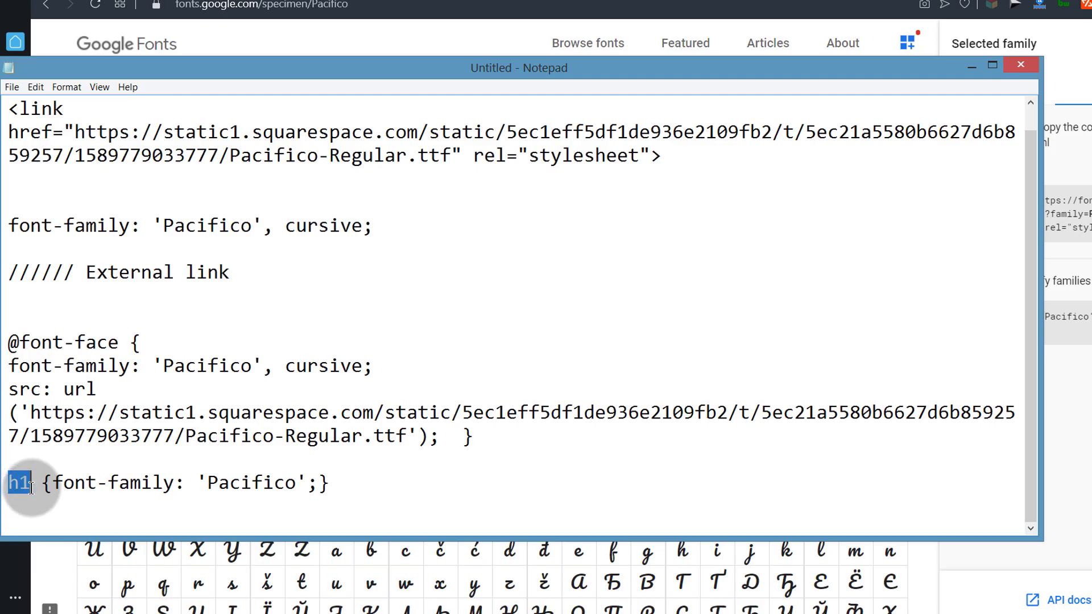